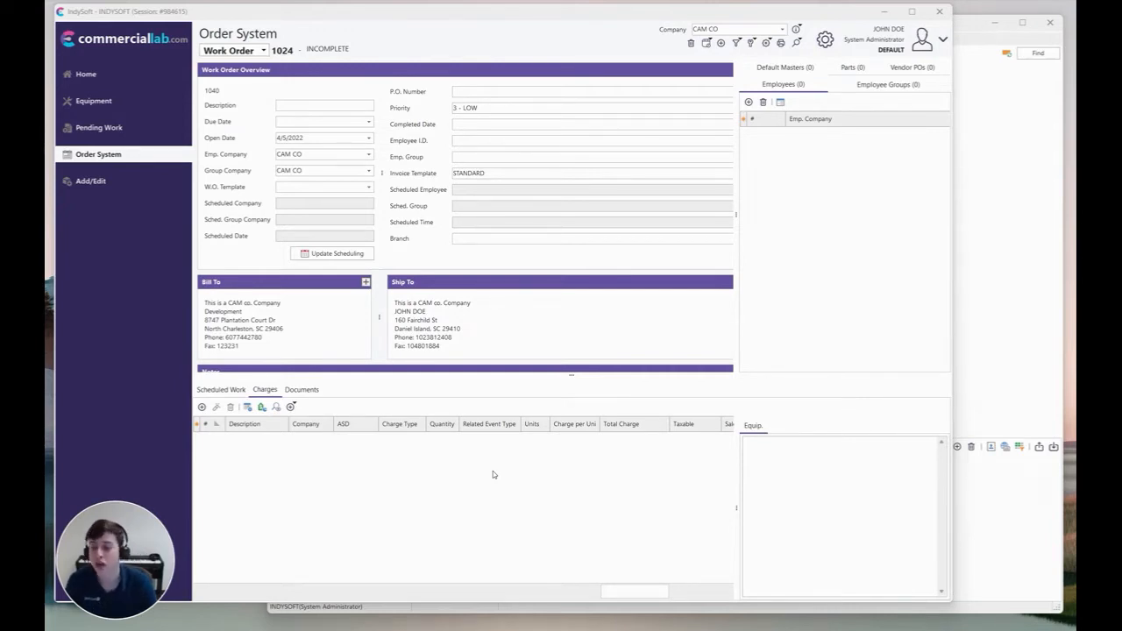
Start the incomplete calibration event for asset asd from the work order's scheduled work, accepting creation of a new event.
{"action": "left_click", "coordinate": [220, 389]}
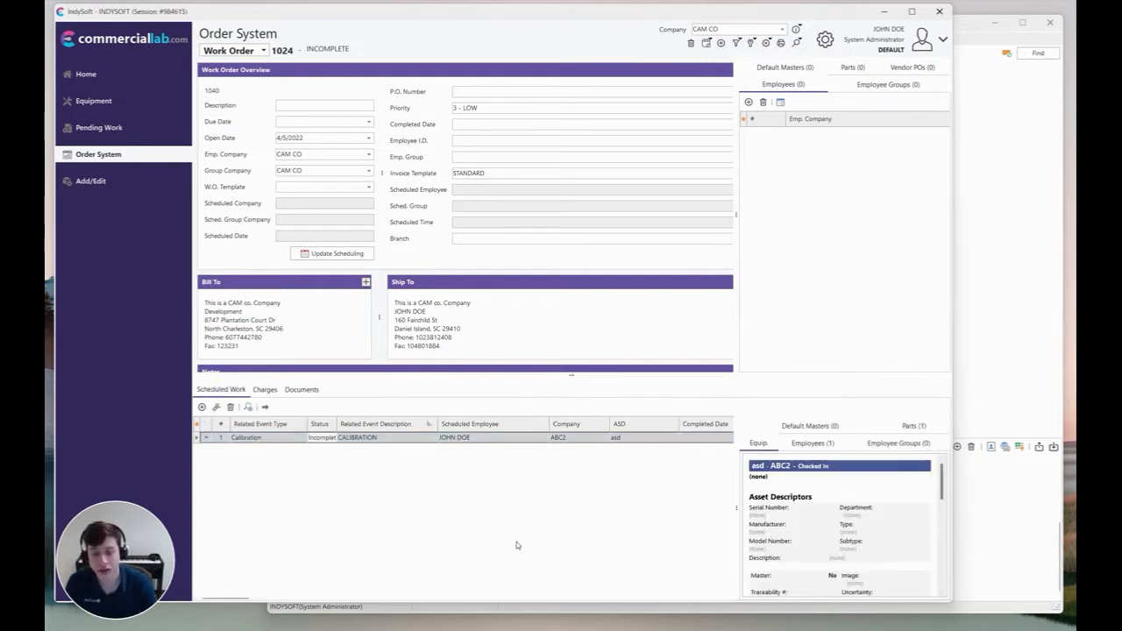
{"action": "left_click", "coordinate": [206, 439]}
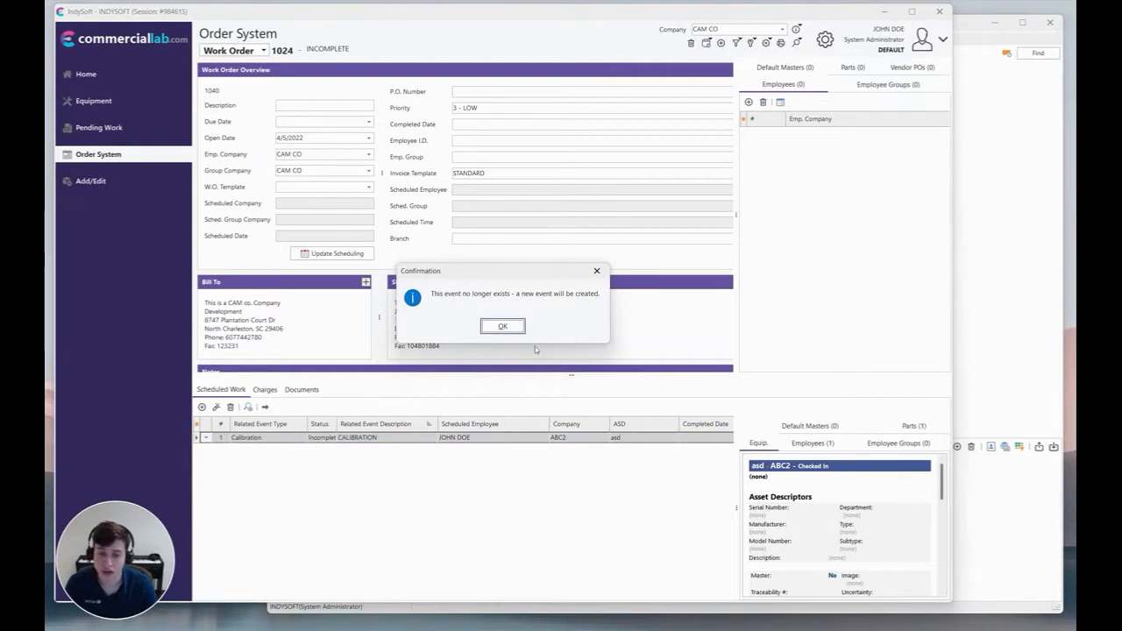
{"action": "left_click", "coordinate": [516, 326]}
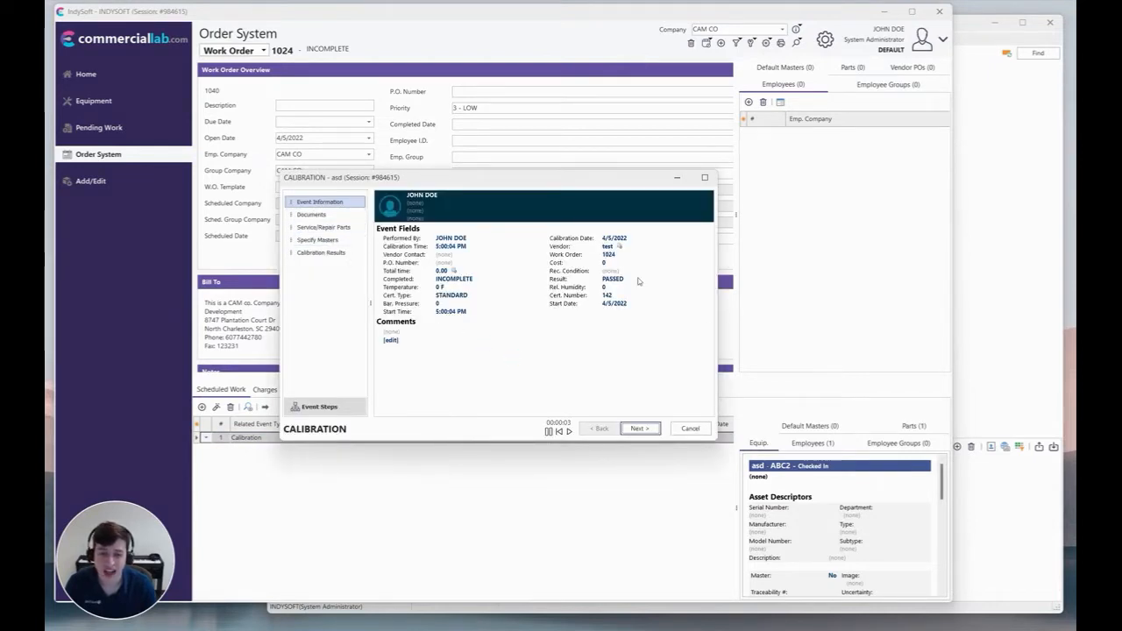
Add one Use Inventory service/repair part from company CAM CO to the calibration event.
{"action": "left_click", "coordinate": [327, 230]}
{"action": "left_click", "coordinate": [382, 211]}
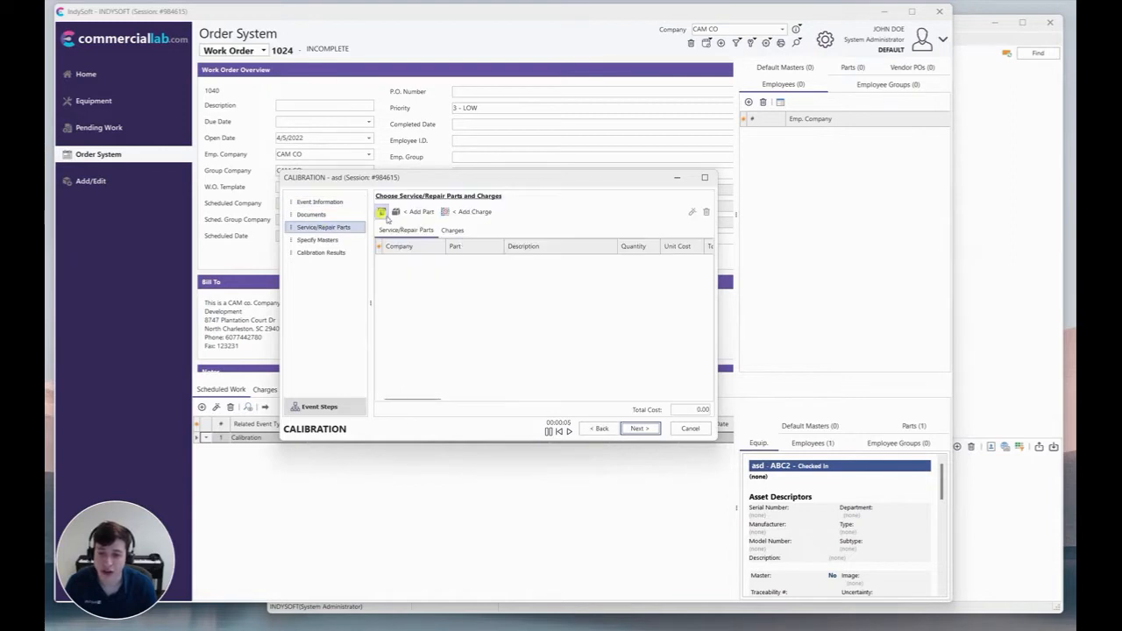
{"action": "left_click", "coordinate": [339, 175]}
{"action": "type", "text": "cam co"}
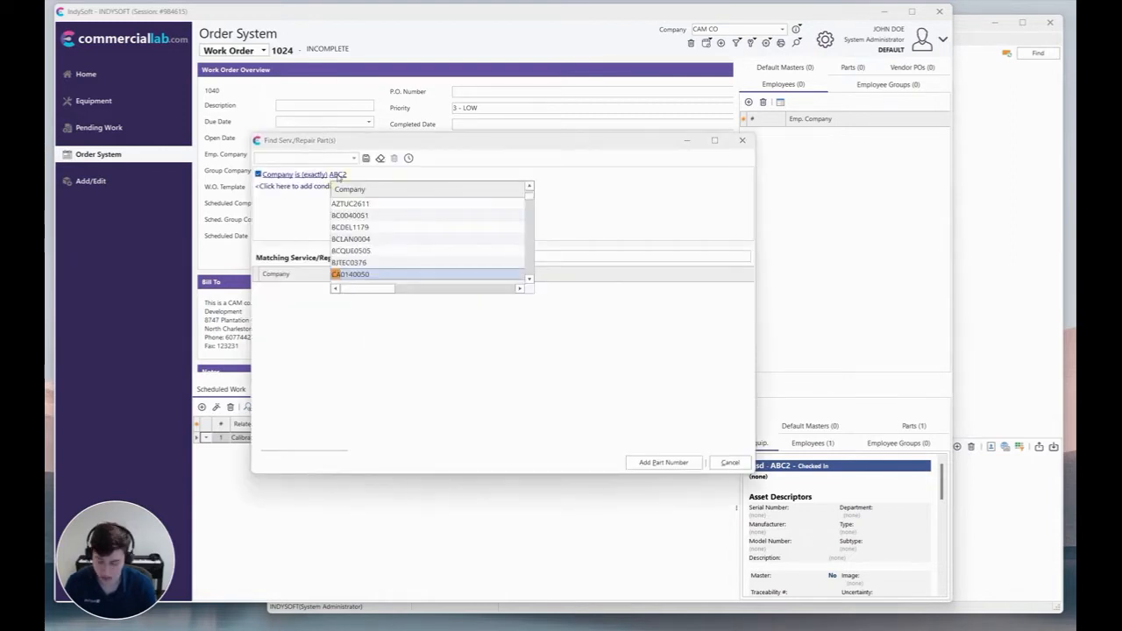
{"action": "key", "text": "Return"}
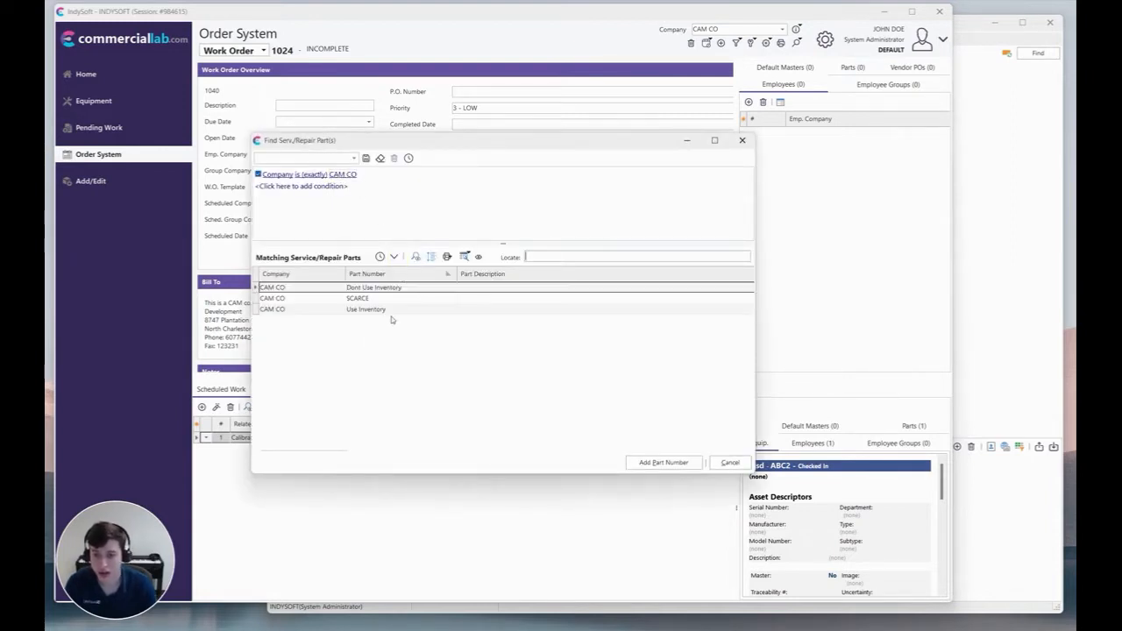
{"action": "left_click", "coordinate": [363, 306]}
{"action": "left_click", "coordinate": [664, 462]}
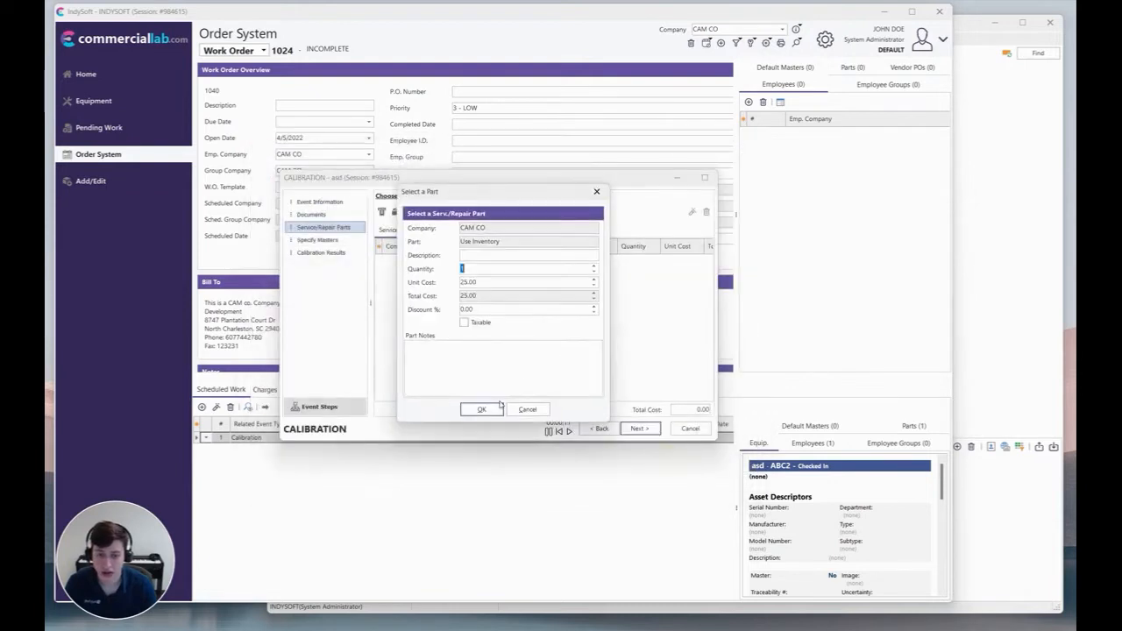
{"action": "left_click", "coordinate": [481, 408]}
Finish the calibration event, declining default parts and the report, and check the work order's charges.
{"action": "left_click", "coordinate": [637, 428]}
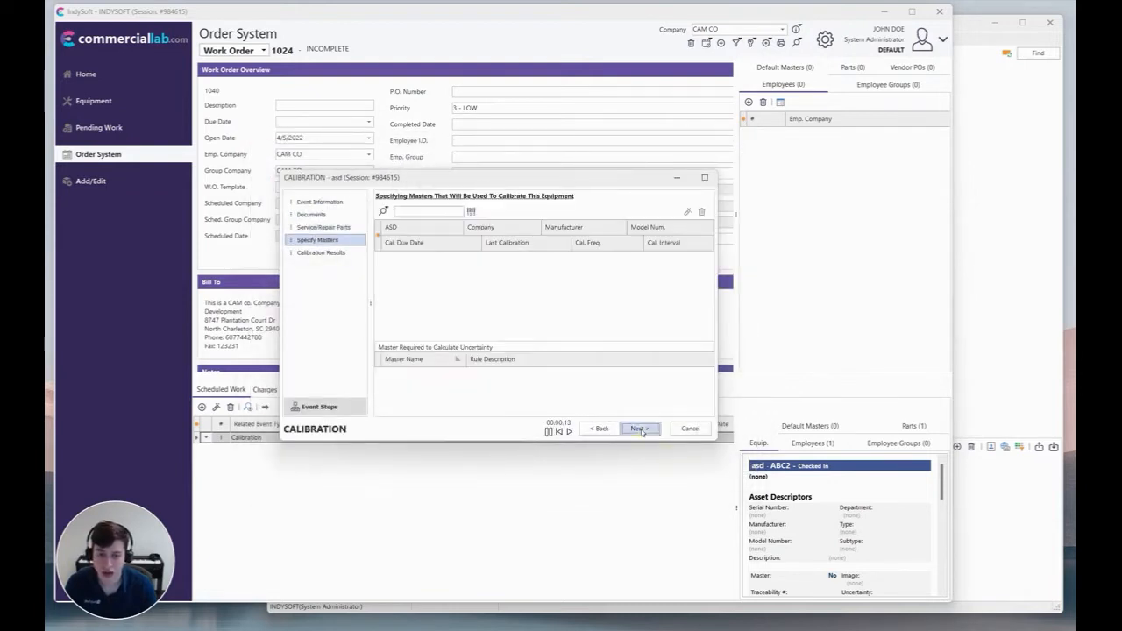
{"action": "left_click", "coordinate": [637, 428]}
{"action": "left_click", "coordinate": [640, 428]}
{"action": "left_click", "coordinate": [472, 326]}
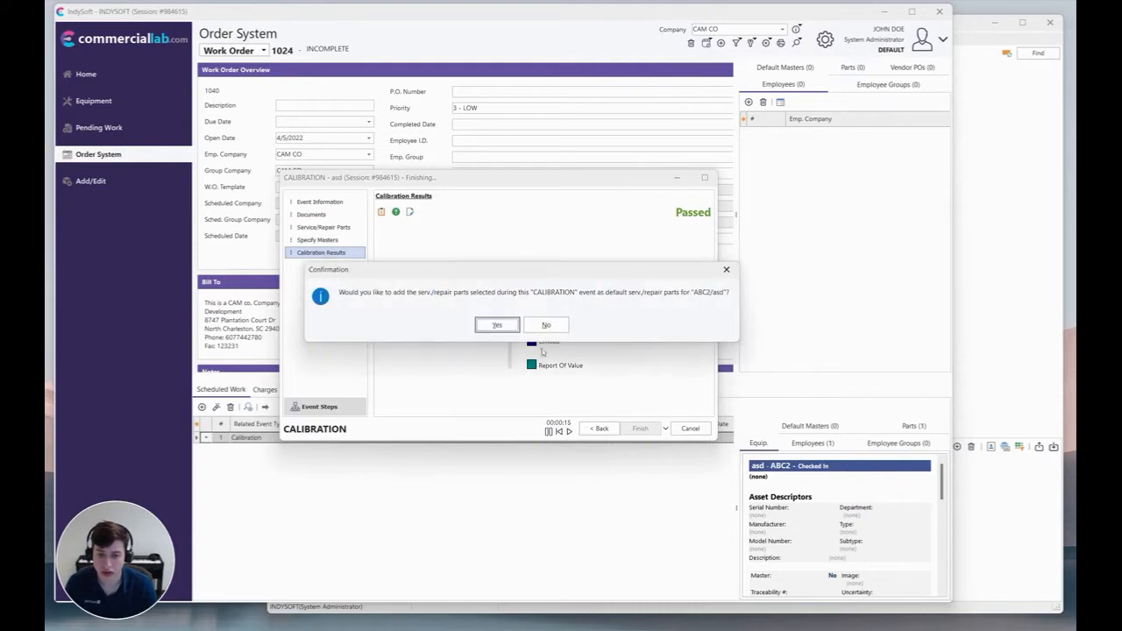
{"action": "left_click", "coordinate": [544, 324]}
{"action": "left_click", "coordinate": [545, 330]}
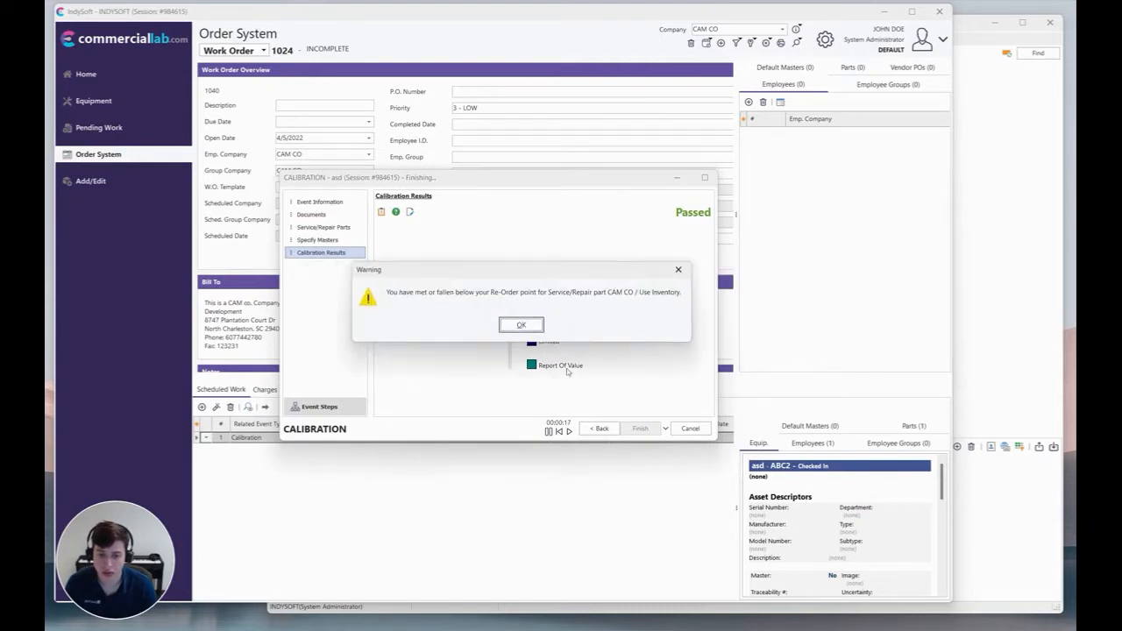
{"action": "left_click", "coordinate": [532, 329]}
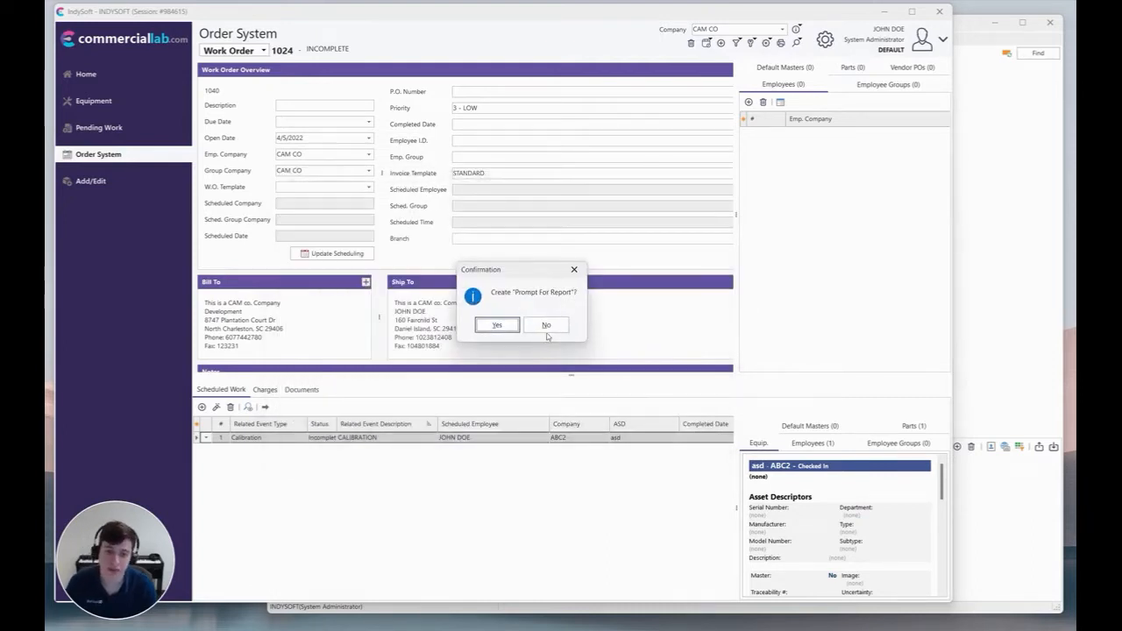
{"action": "left_click", "coordinate": [545, 324]}
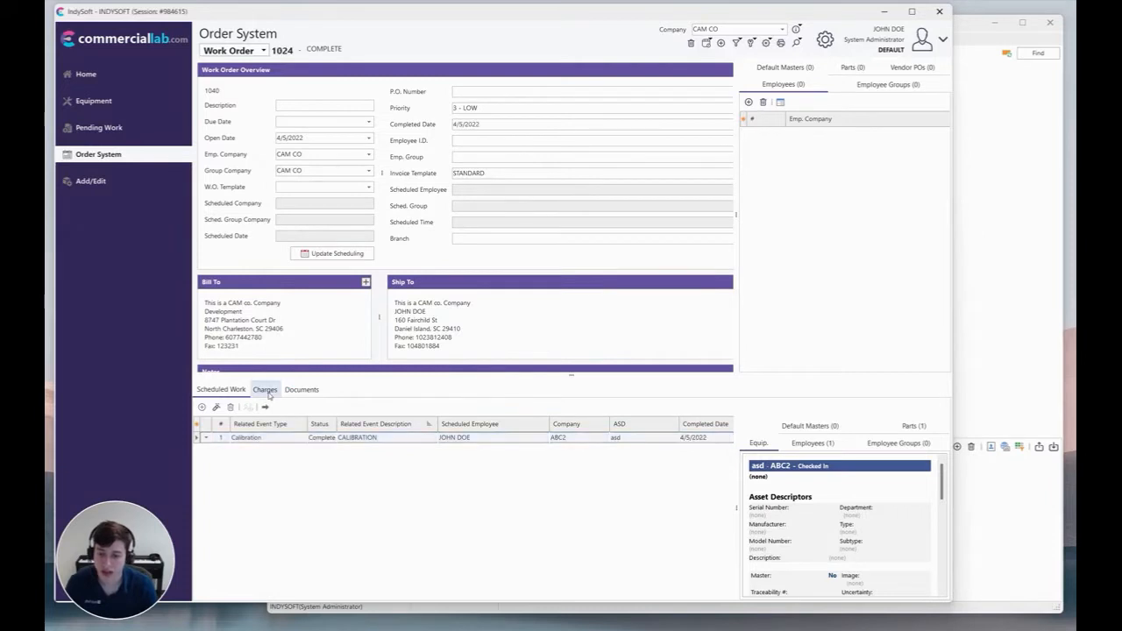
{"action": "left_click", "coordinate": [265, 390]}
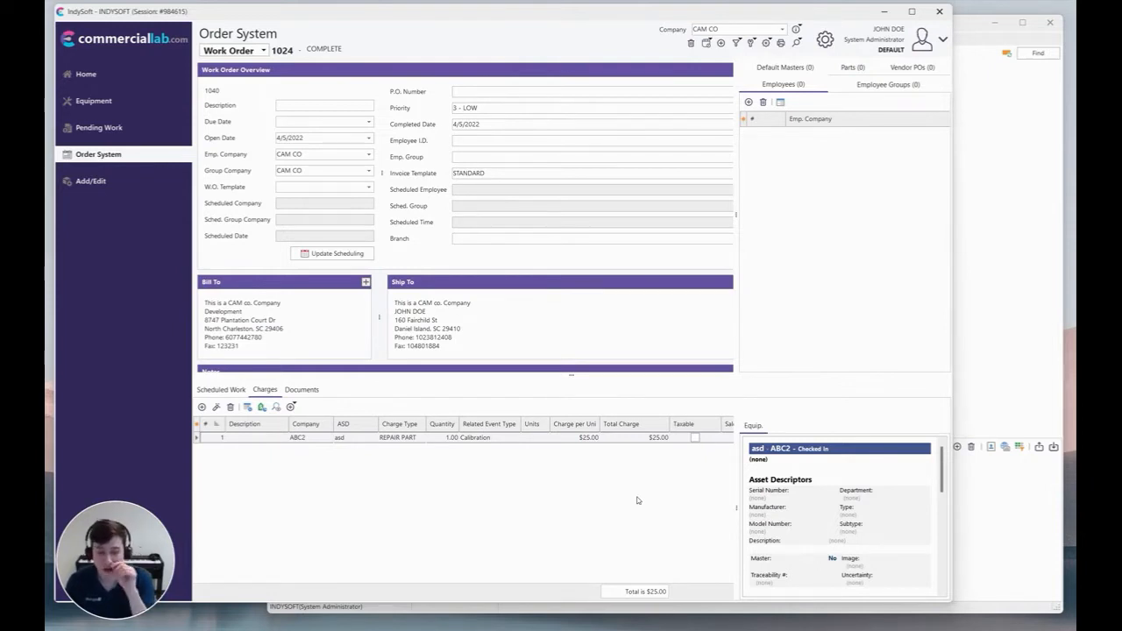
{"action": "left_click", "coordinate": [417, 440]}
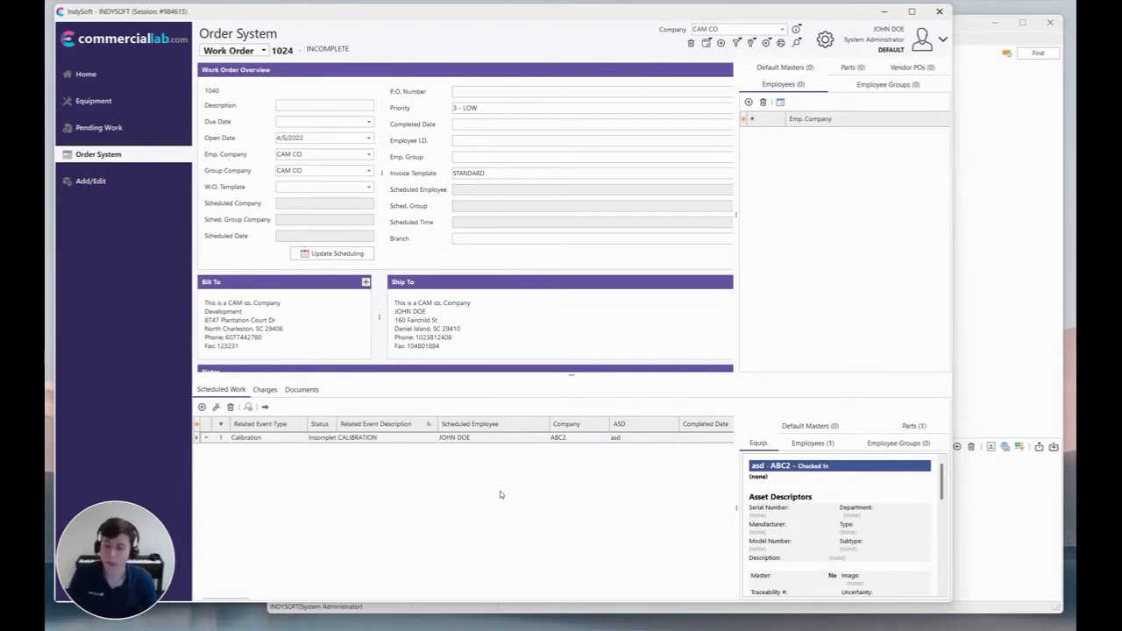
Choose the CAM CO part Use Inventory for a new repair-part charge on the incomplete work order.
{"action": "left_click", "coordinate": [265, 389]}
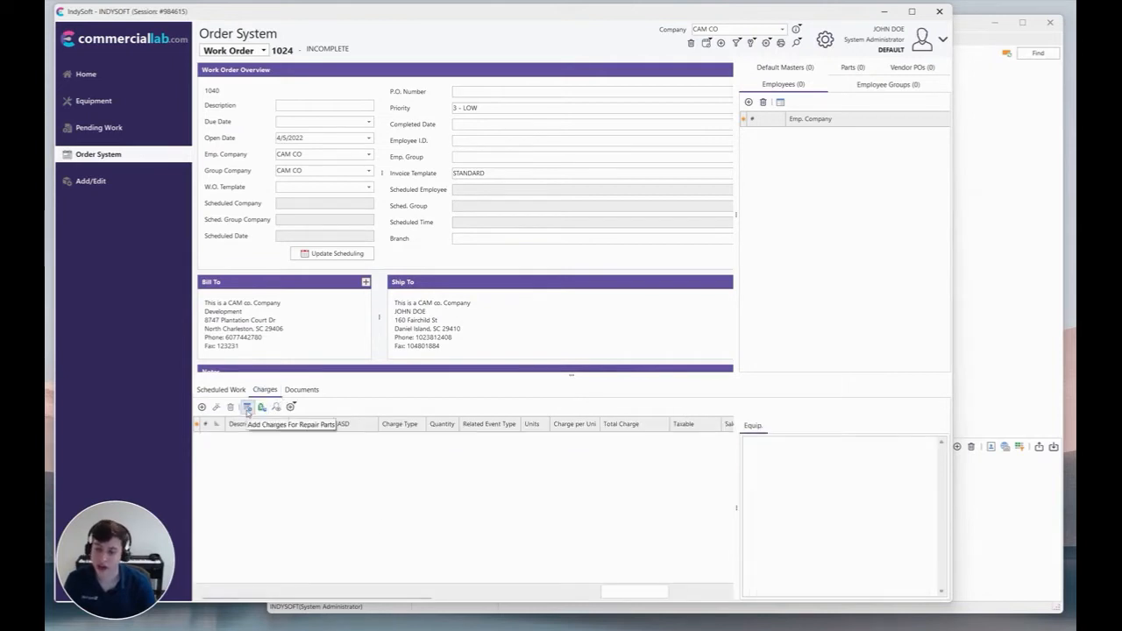
{"action": "left_click", "coordinate": [248, 407]}
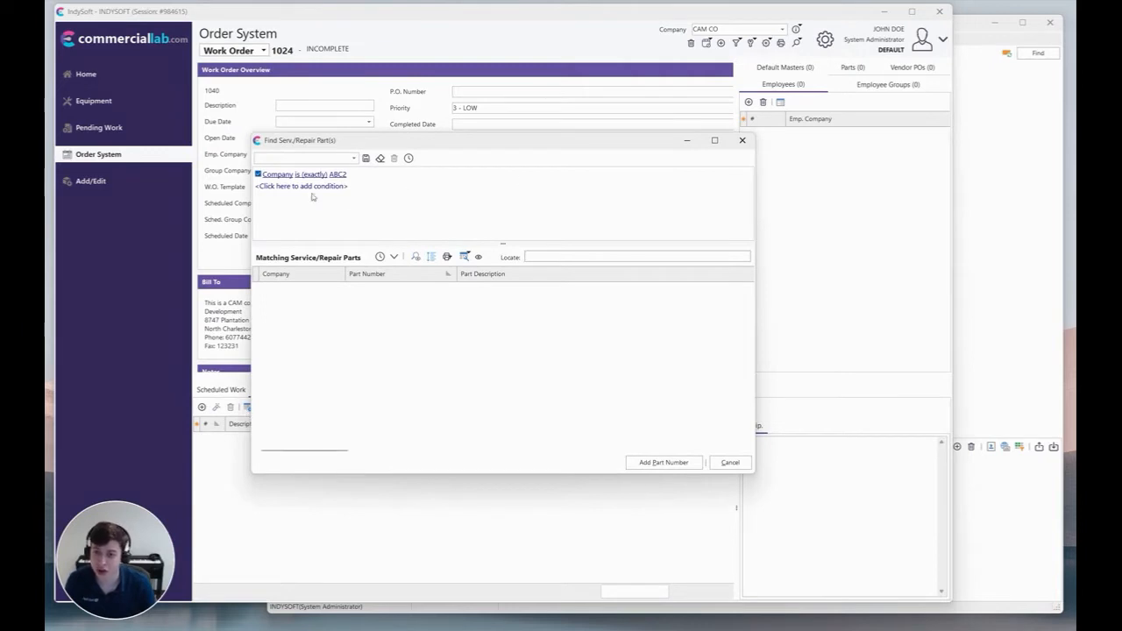
{"action": "left_click", "coordinate": [335, 175]}
{"action": "type", "text": "cam co"}
{"action": "key", "text": "Return"}
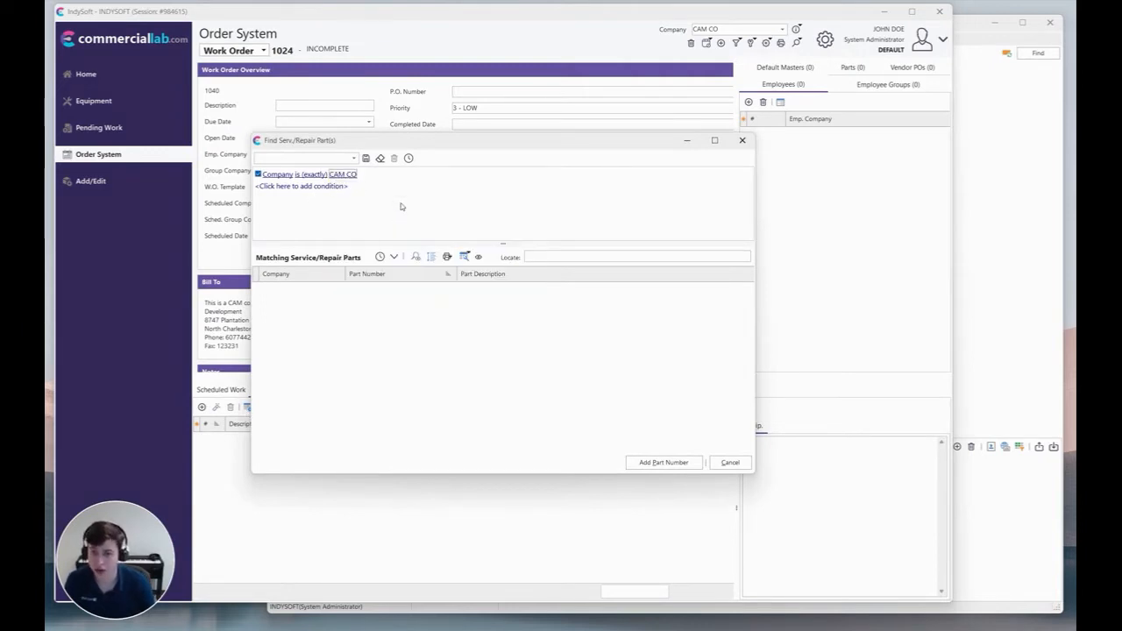
{"action": "left_click", "coordinate": [372, 308]}
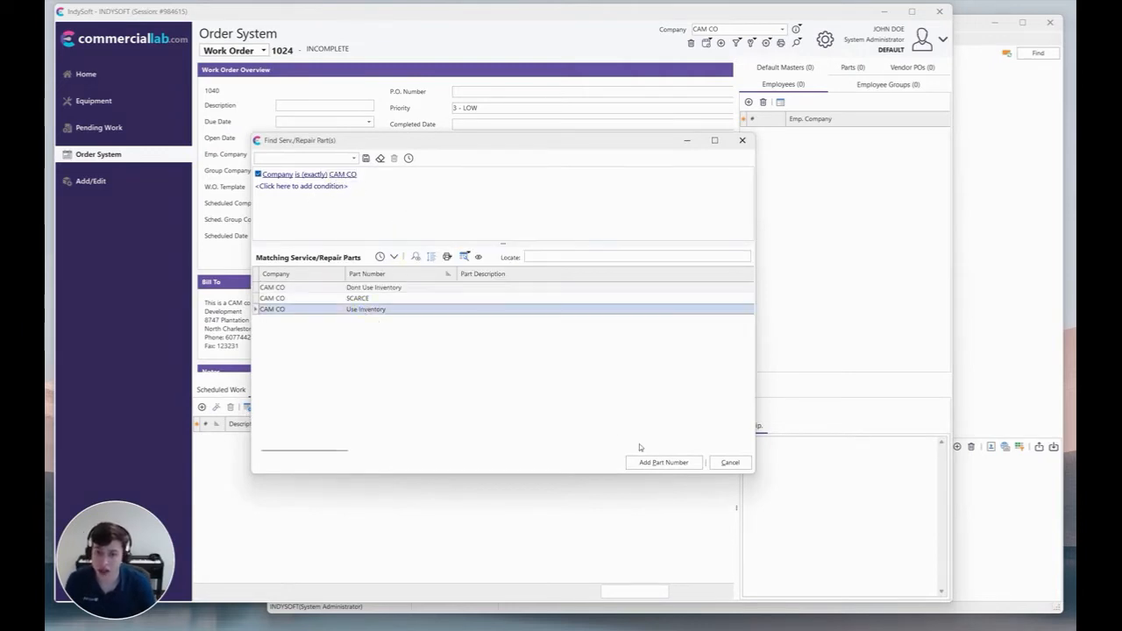
{"action": "left_click", "coordinate": [659, 462]}
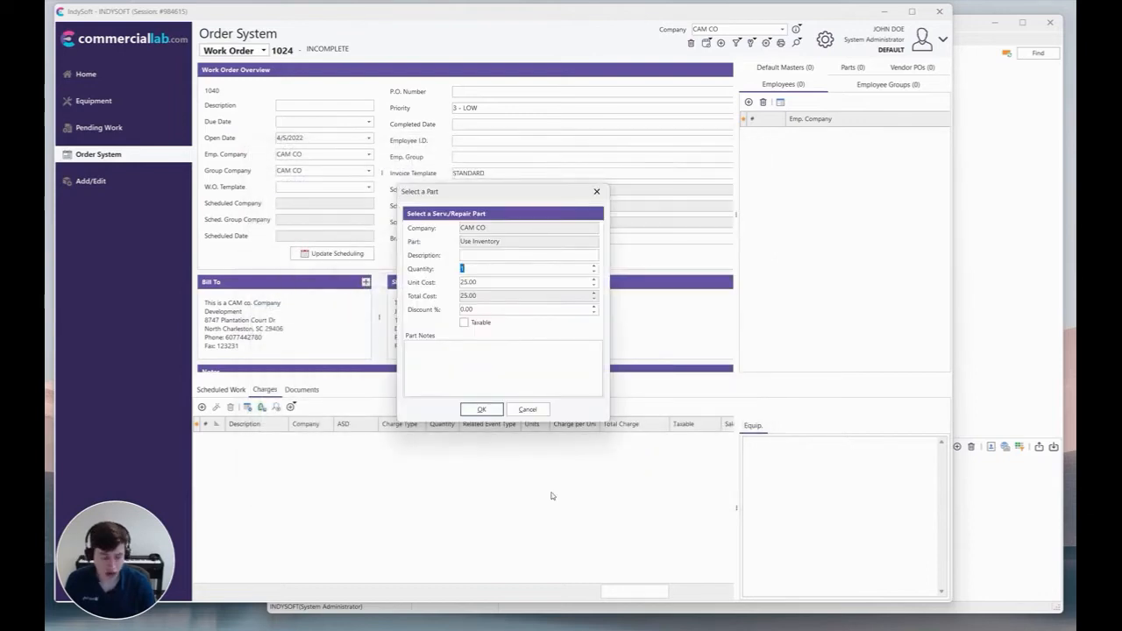
Set the repair part's quantity to 4, mark it taxable and add the charge to the work order.
{"action": "type", "text": "4"}
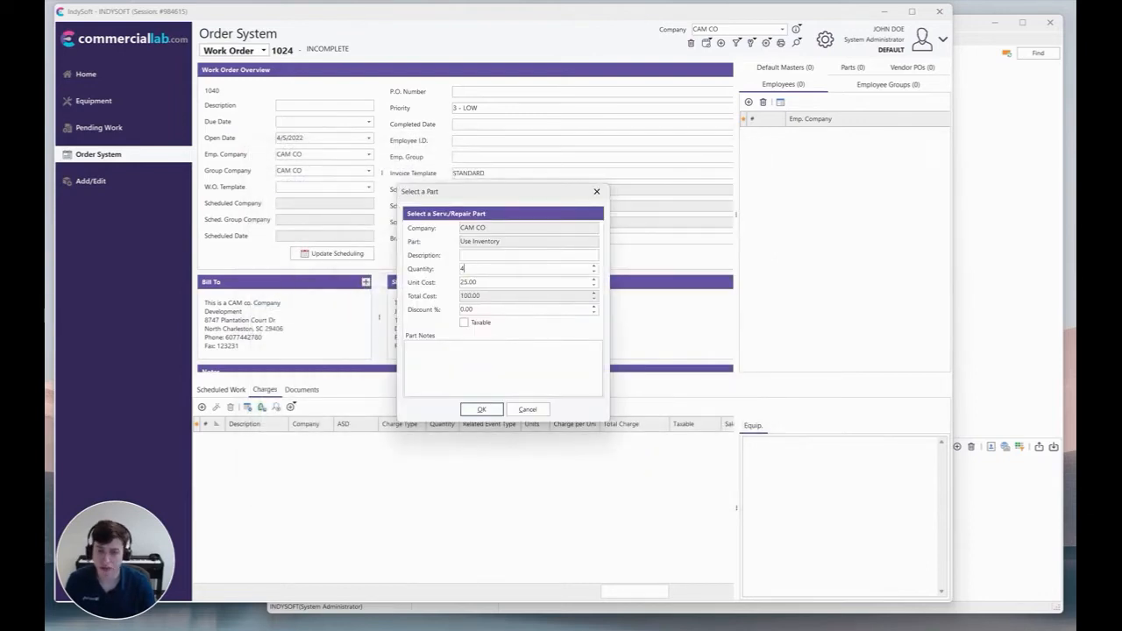
{"action": "left_click", "coordinate": [496, 295]}
{"action": "left_click", "coordinate": [501, 307]}
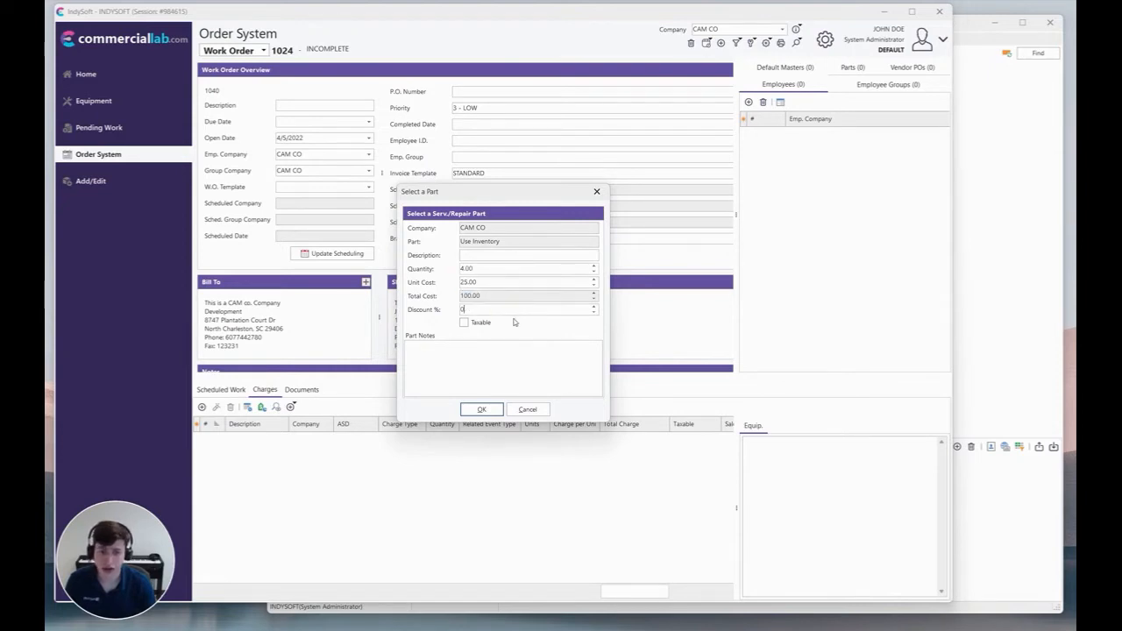
{"action": "left_click", "coordinate": [514, 321]}
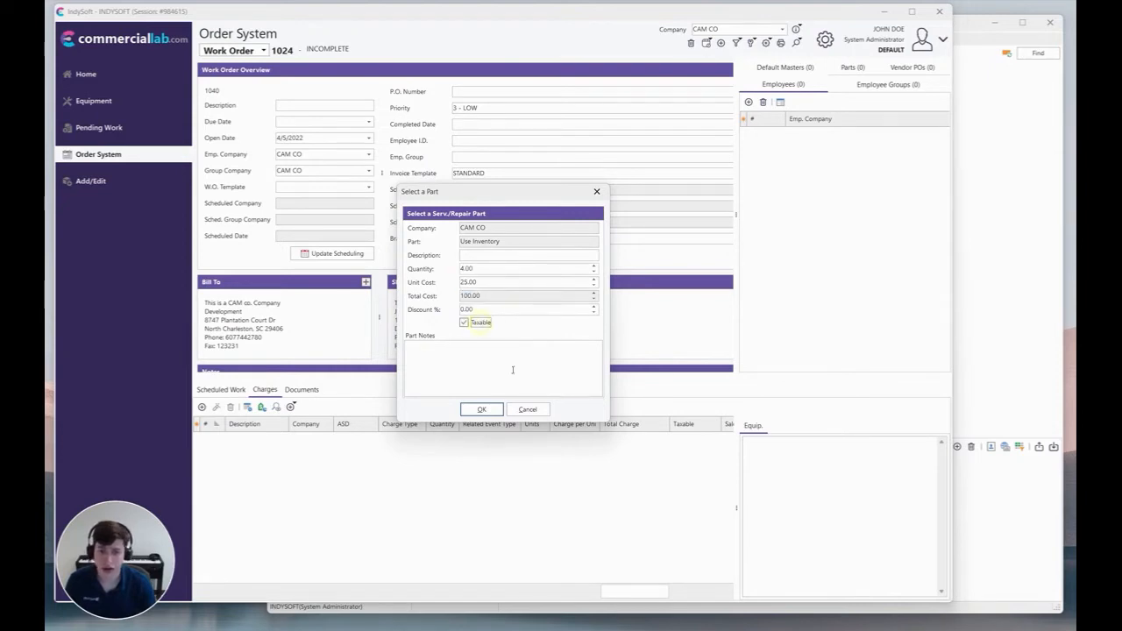
{"action": "left_click", "coordinate": [478, 409]}
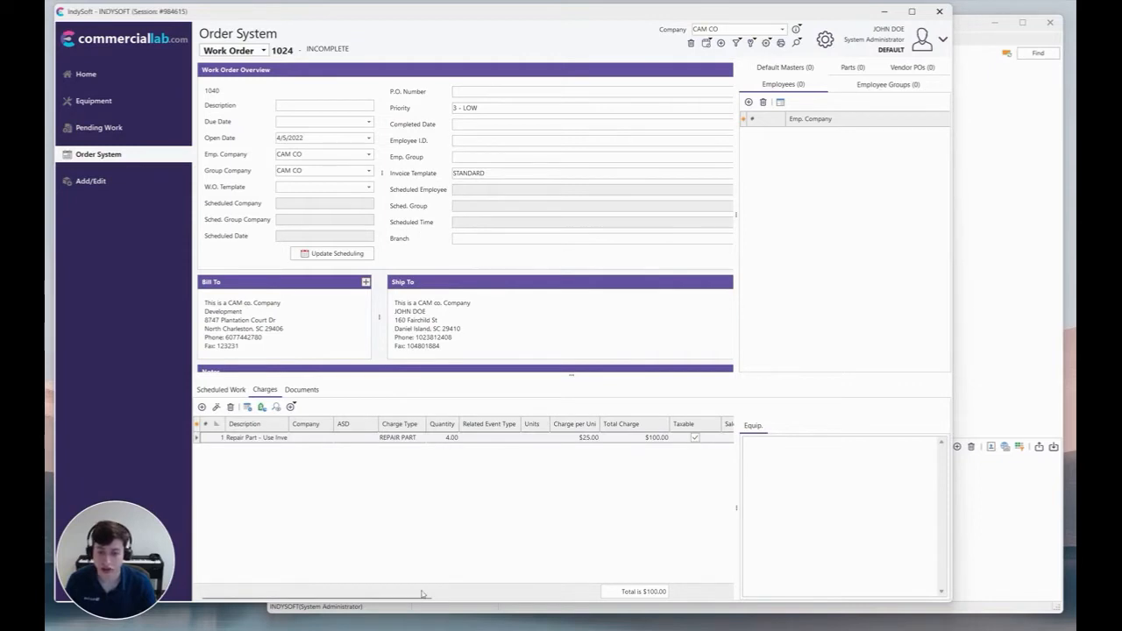
{"action": "mouse_move", "coordinate": [398, 595]}
{"action": "left_mouse_down"}
{"action": "mouse_move", "coordinate": [466, 594]}
{"action": "mouse_move", "coordinate": [396, 594]}
{"action": "left_mouse_up"}
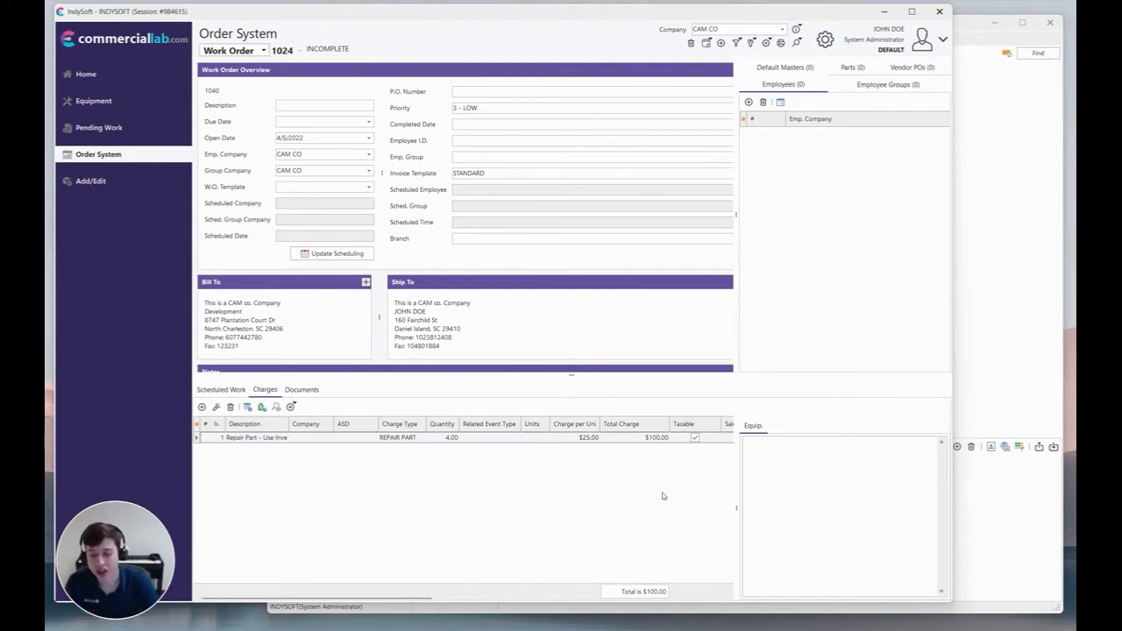
{"action": "left_click", "coordinate": [545, 438]}
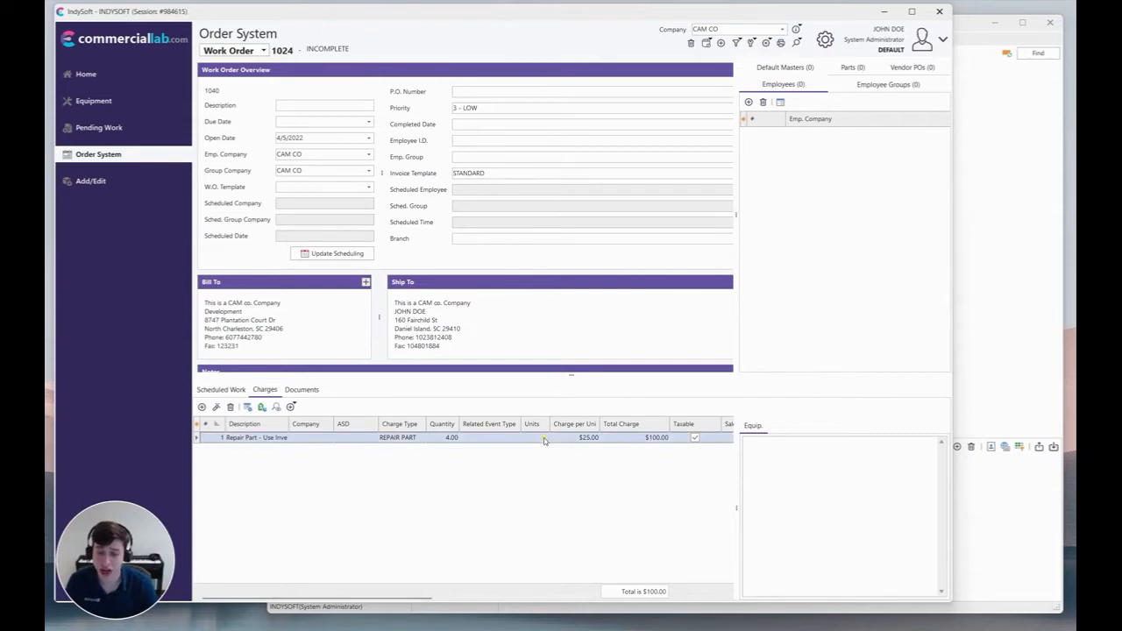
Check the current quantity in the Use Inventory service/repair part record and close it without changes.
{"action": "left_click", "coordinate": [155, 182]}
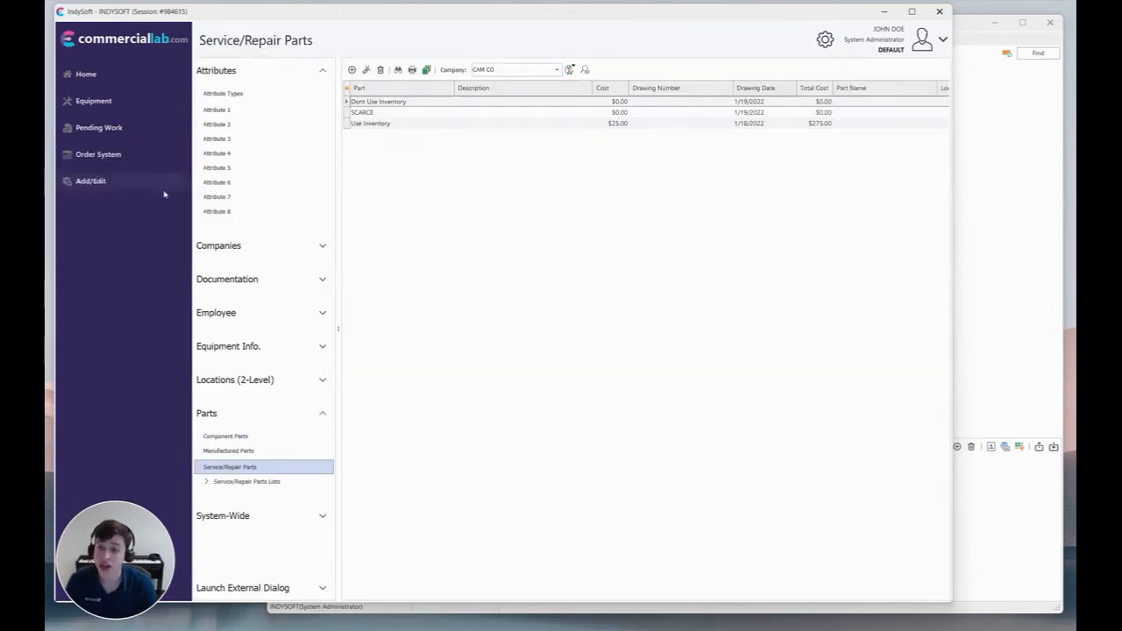
{"action": "double_click", "coordinate": [406, 124]}
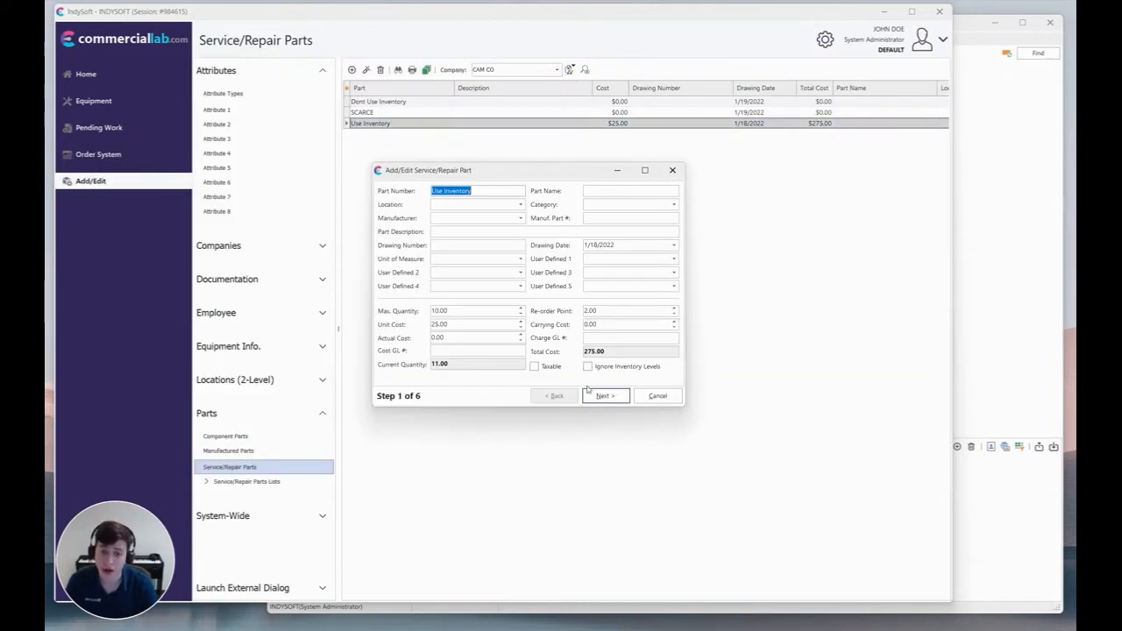
{"action": "left_click", "coordinate": [466, 363]}
{"action": "double_click", "coordinate": [466, 363]}
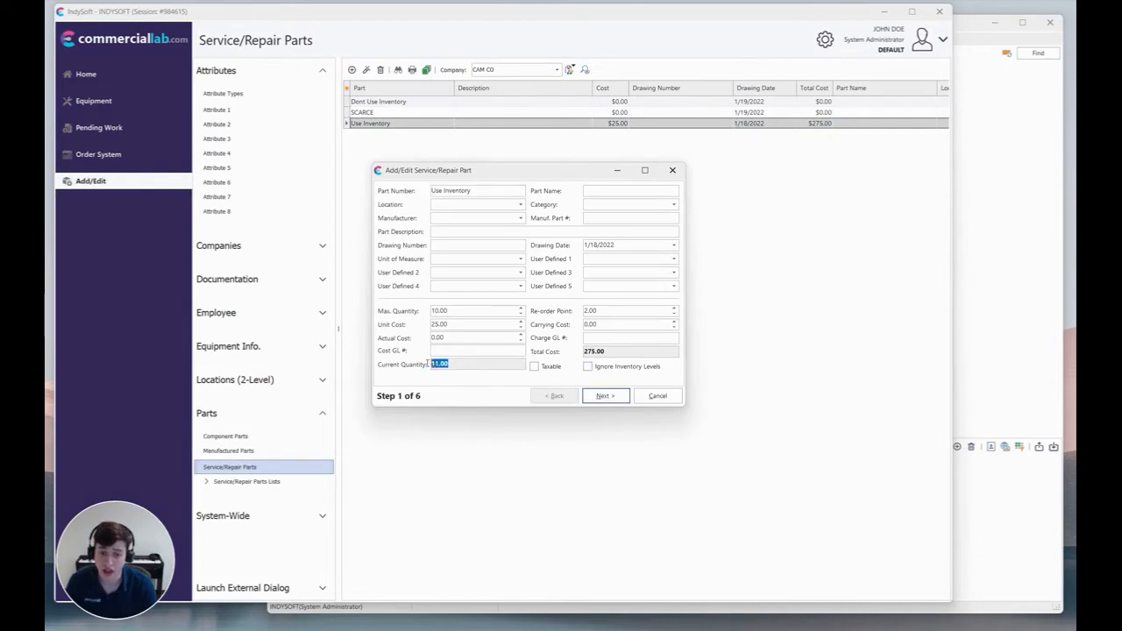
{"action": "left_click", "coordinate": [660, 400]}
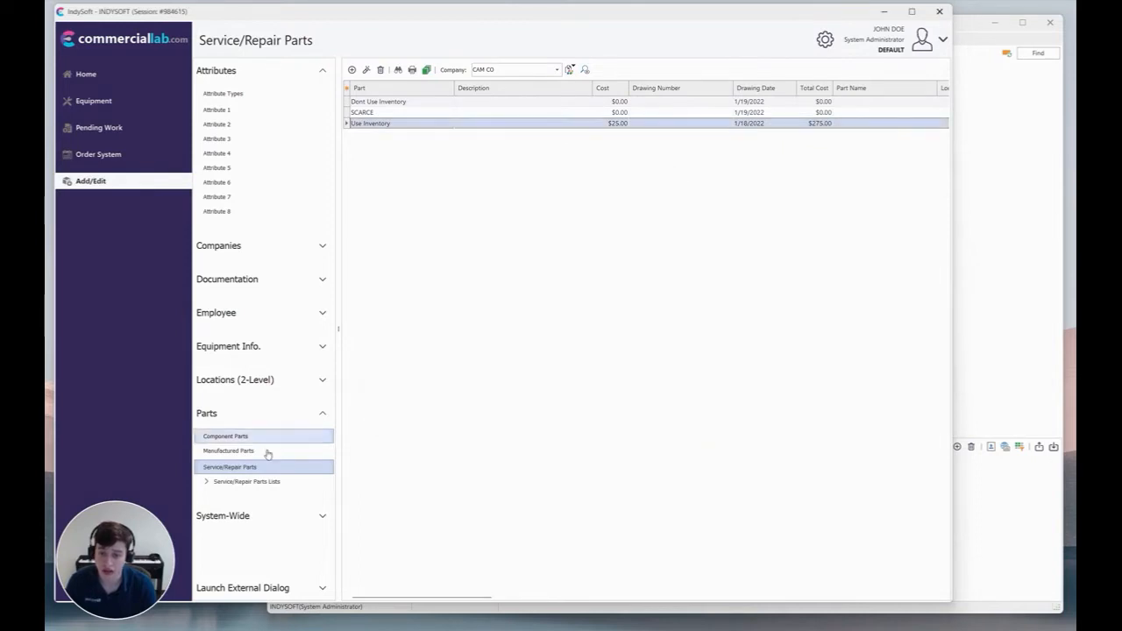
Reload the Service/Repair Parts list and show the parts of company CAM CO.
{"action": "left_click", "coordinate": [266, 452]}
{"action": "left_click", "coordinate": [264, 473]}
{"action": "left_click", "coordinate": [500, 69]}
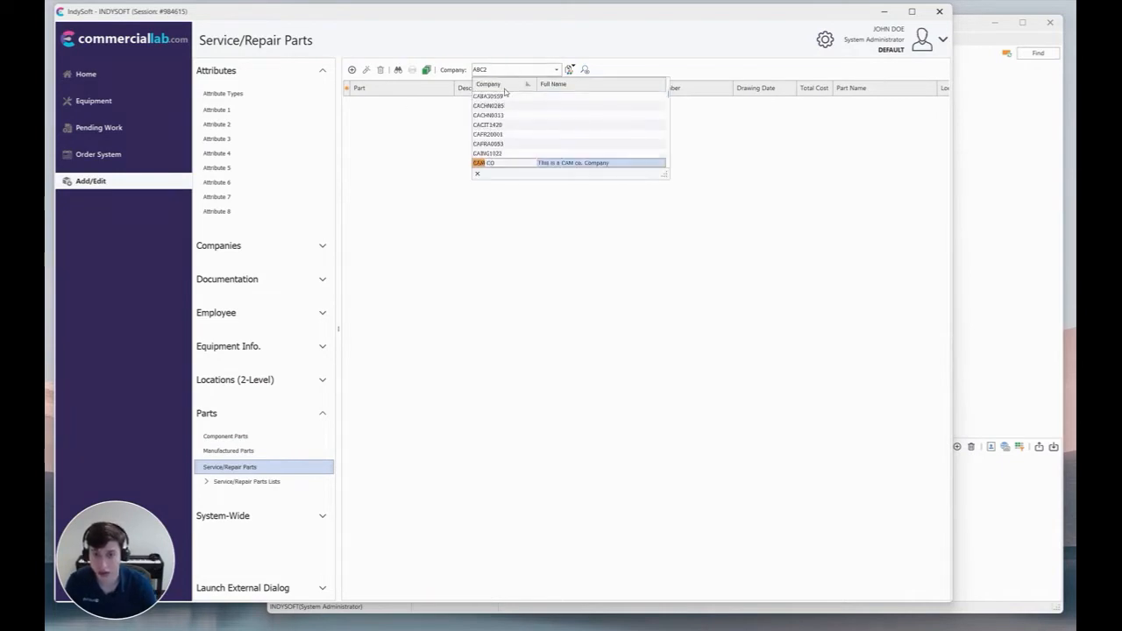
{"action": "left_click", "coordinate": [487, 162]}
{"action": "left_click", "coordinate": [453, 123]}
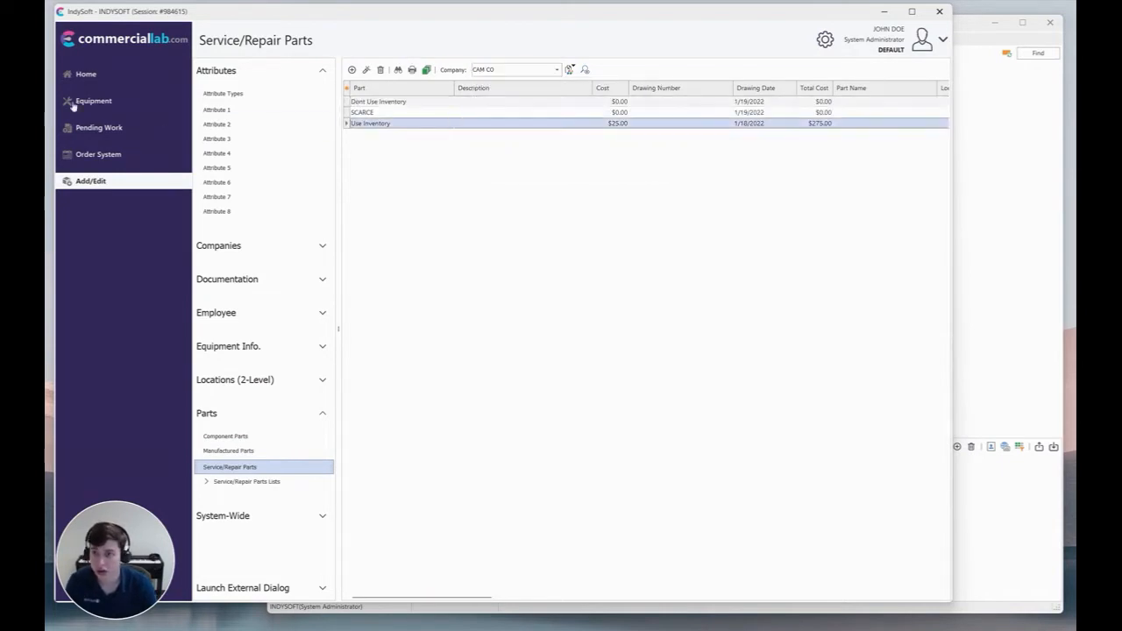
{"action": "left_click", "coordinate": [131, 154]}
{"action": "left_click", "coordinate": [122, 182]}
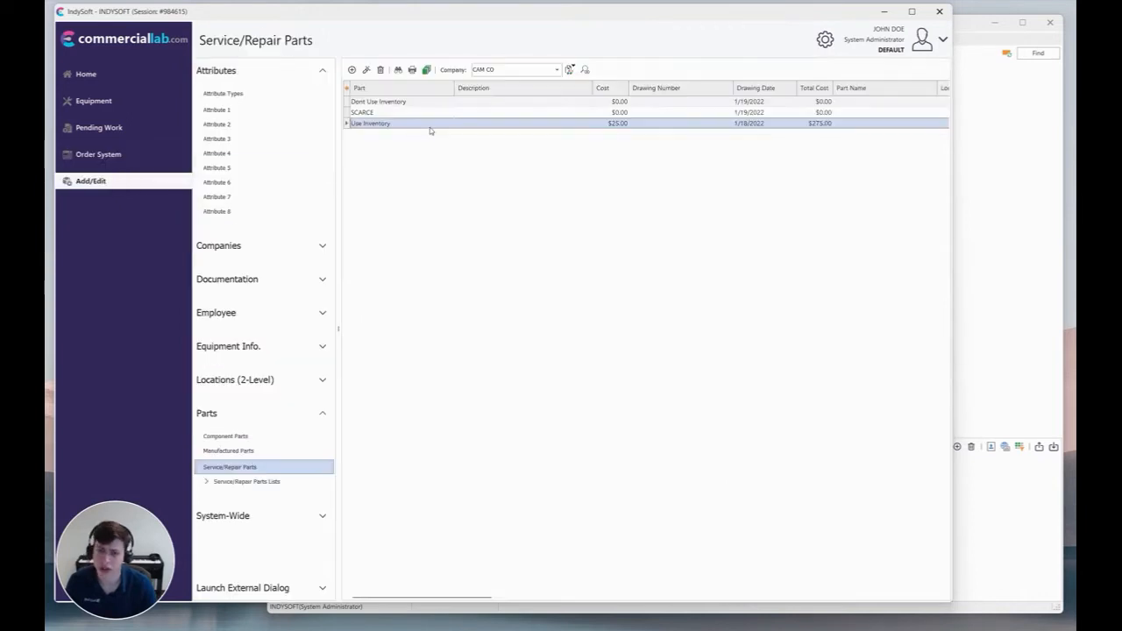
Open the CAM CO part Use Inventory at its Inventory Change Events page and enlarge the window to show all columns.
{"action": "double_click", "coordinate": [429, 125]}
{"action": "left_click", "coordinate": [615, 396]}
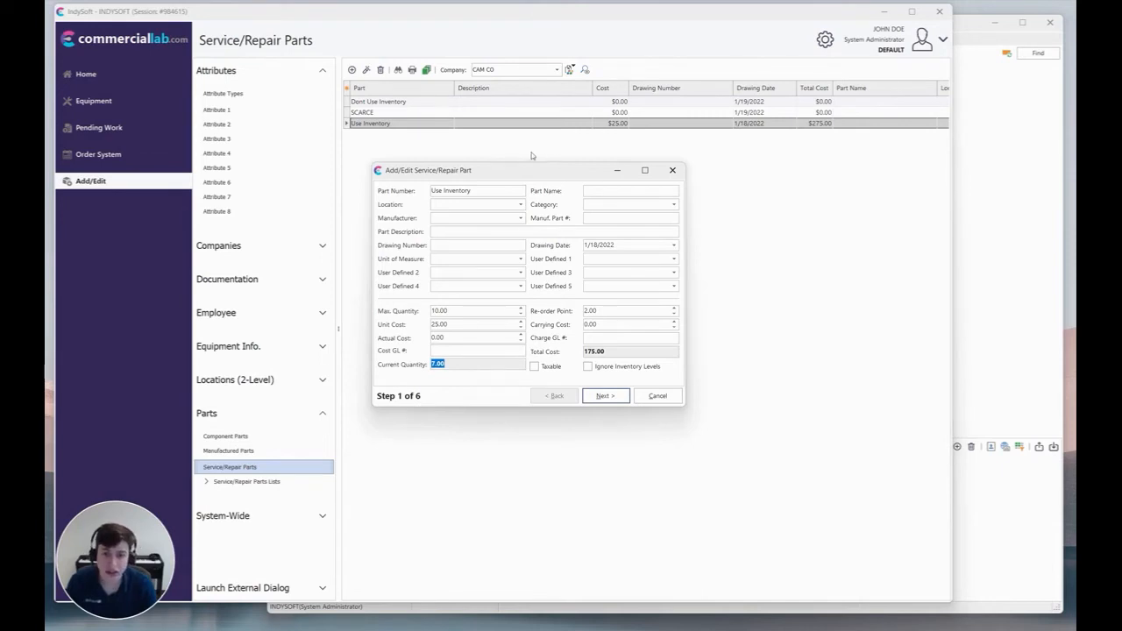
{"action": "left_click_drag", "start_coordinate": [507, 171], "coordinate": [518, 160]}
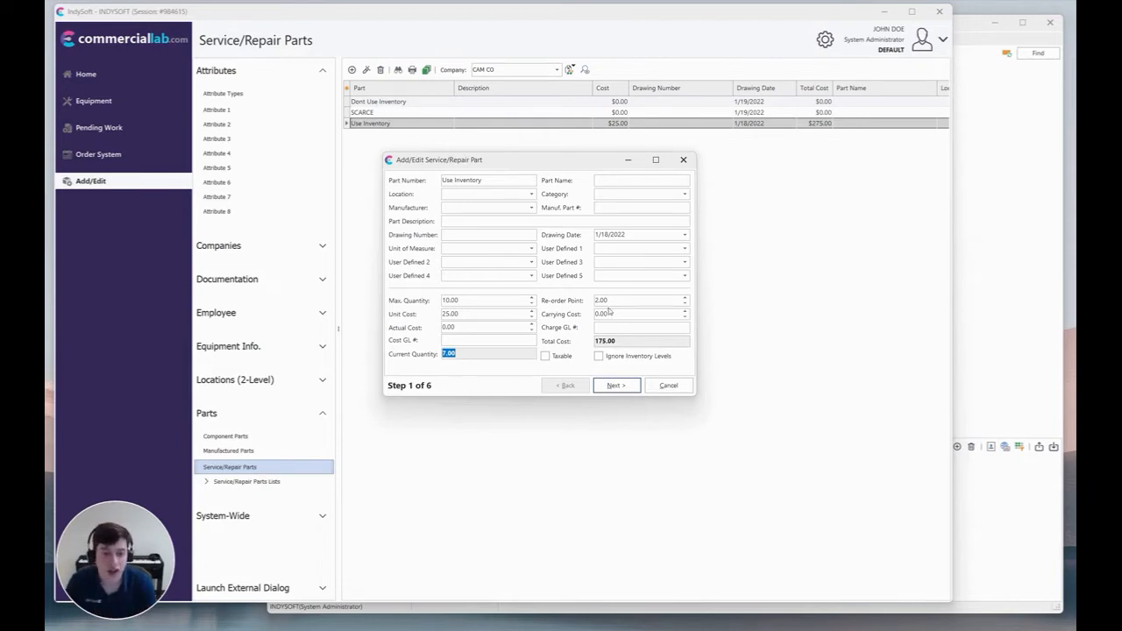
{"action": "left_click", "coordinate": [610, 386]}
{"action": "left_click", "coordinate": [611, 386]}
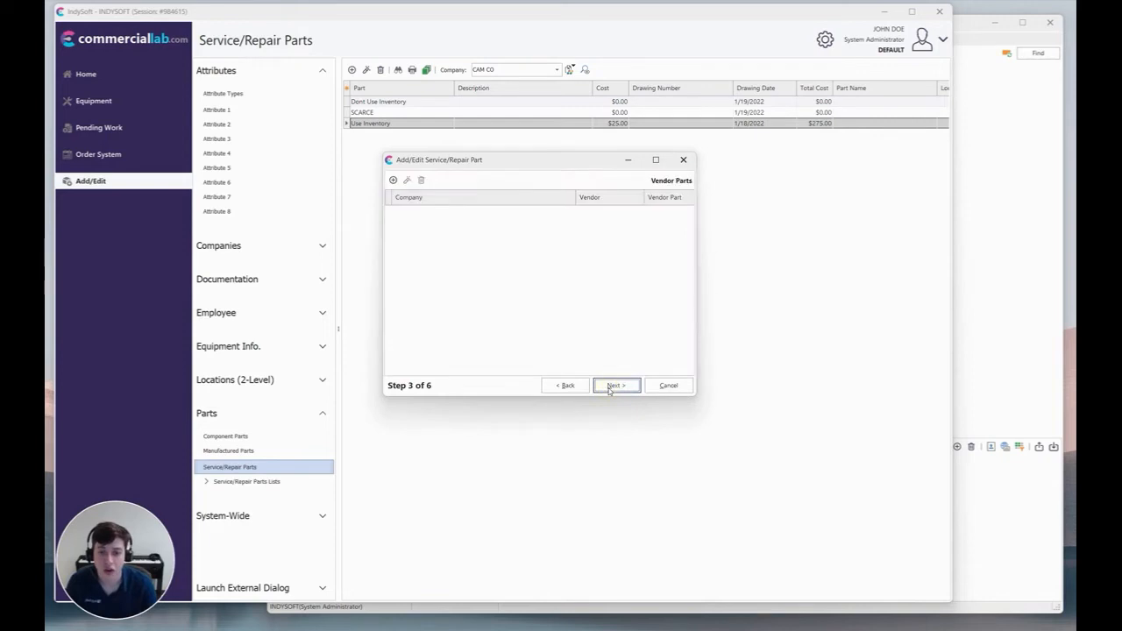
{"action": "left_click", "coordinate": [611, 387]}
{"action": "left_click", "coordinate": [611, 386]}
{"action": "left_click_drag", "start_coordinate": [506, 162], "coordinate": [281, 120]}
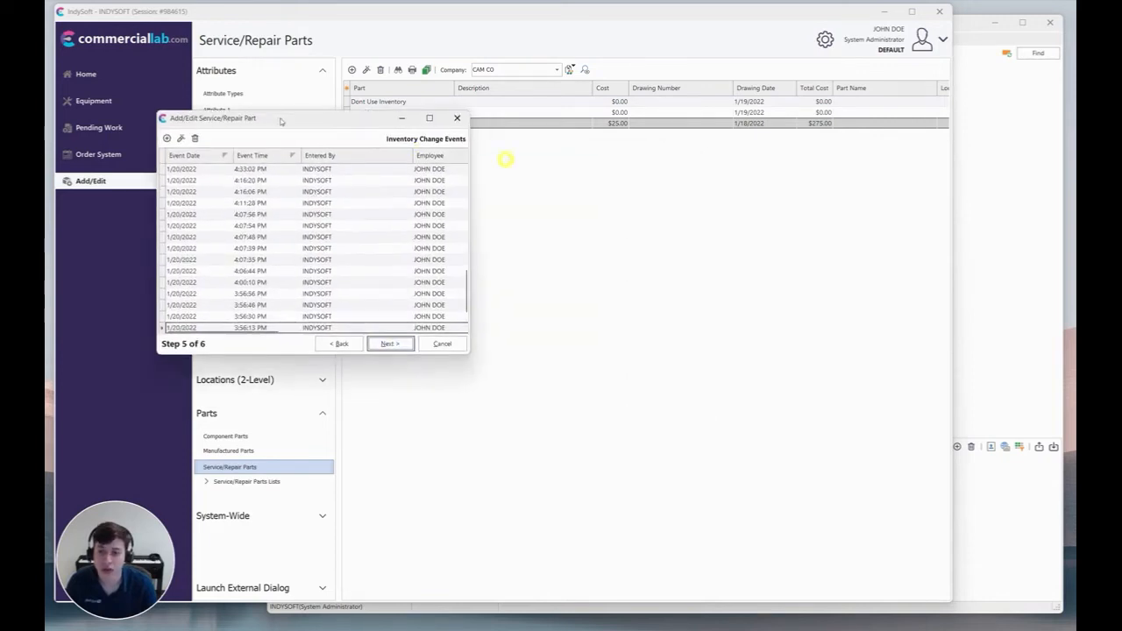
{"action": "left_click_drag", "start_coordinate": [471, 355], "coordinate": [920, 566]}
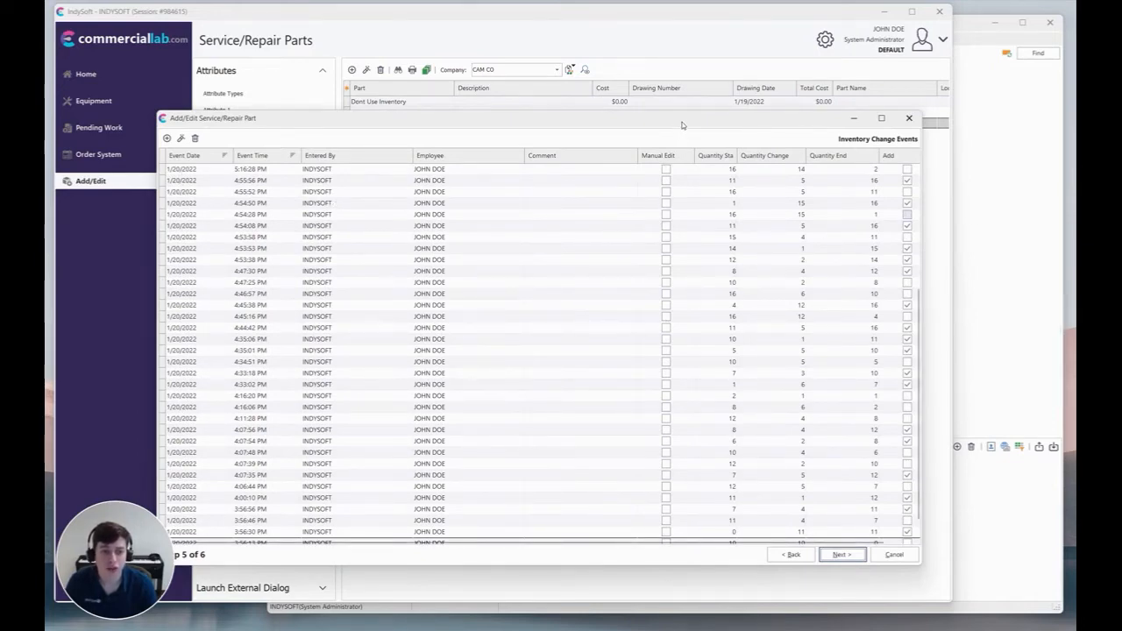
{"action": "left_click_drag", "start_coordinate": [681, 121], "coordinate": [681, 103]}
Sort the inventory change events by date and time with the newest first, examine the latest change and close the record without changes.
{"action": "left_click", "coordinate": [781, 173]}
{"action": "scroll", "coordinate": [782, 173], "scroll_direction": "up", "scroll_amount": 7}
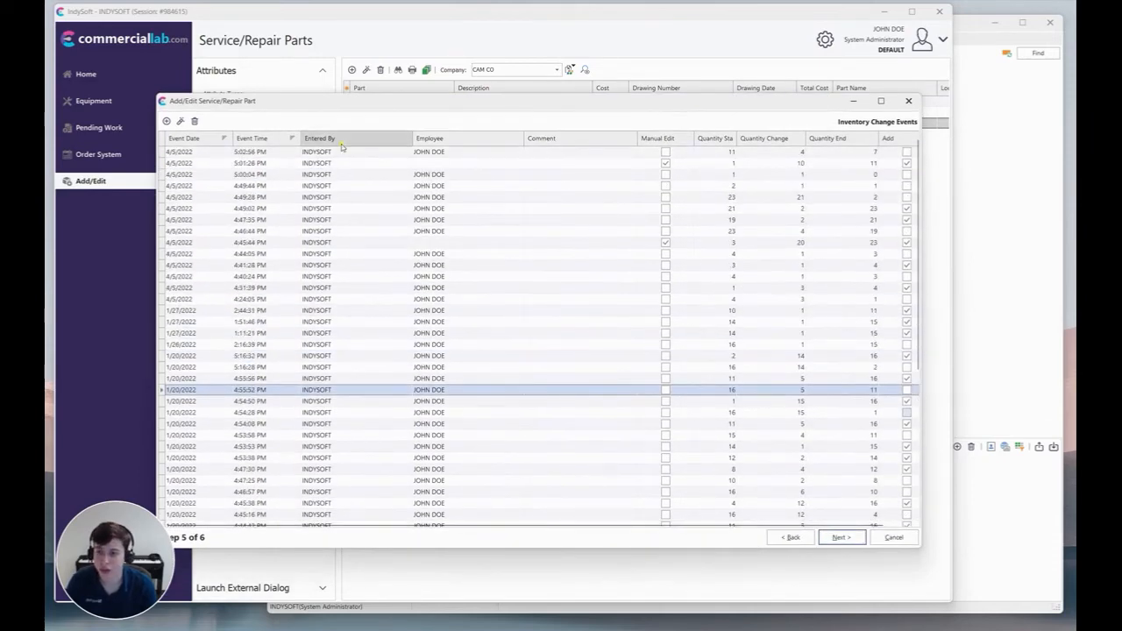
{"action": "left_click", "coordinate": [215, 138]}
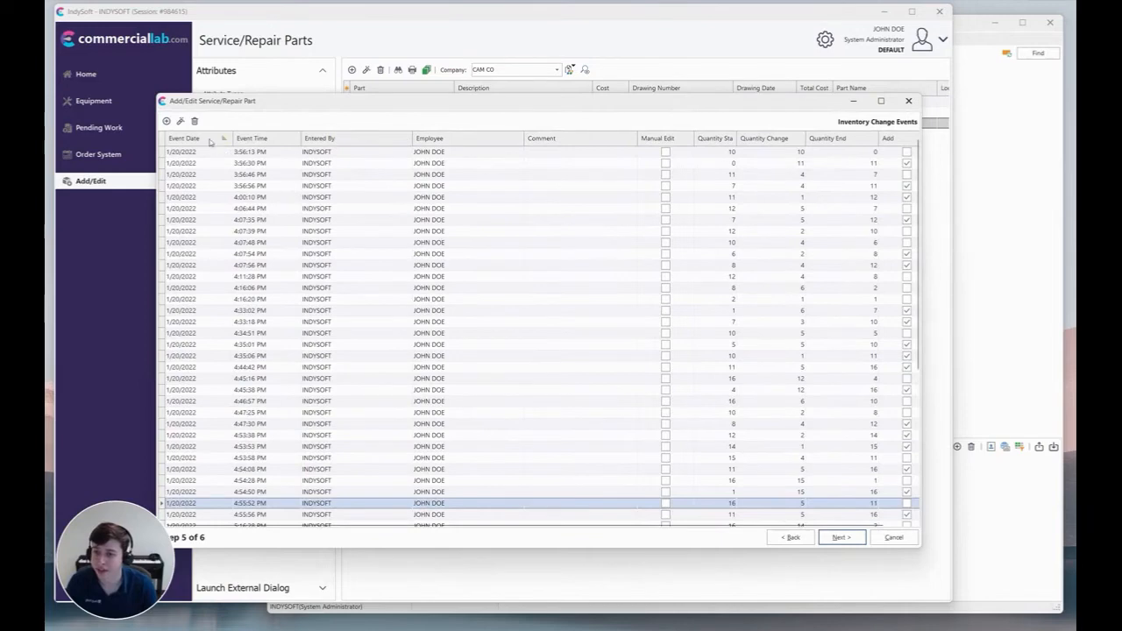
{"action": "scroll", "coordinate": [289, 171], "scroll_direction": "up", "scroll_amount": 6}
{"action": "left_click", "coordinate": [275, 141], "text": "shift"}
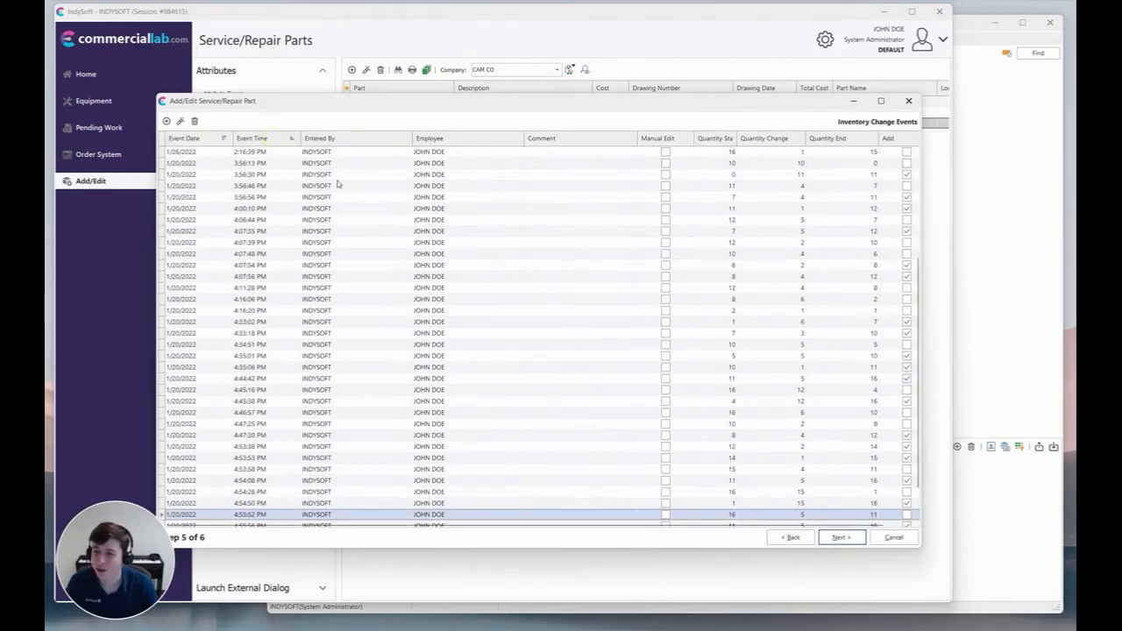
{"action": "scroll", "coordinate": [339, 181], "scroll_direction": "up", "scroll_amount": 6}
{"action": "left_click", "coordinate": [347, 155]}
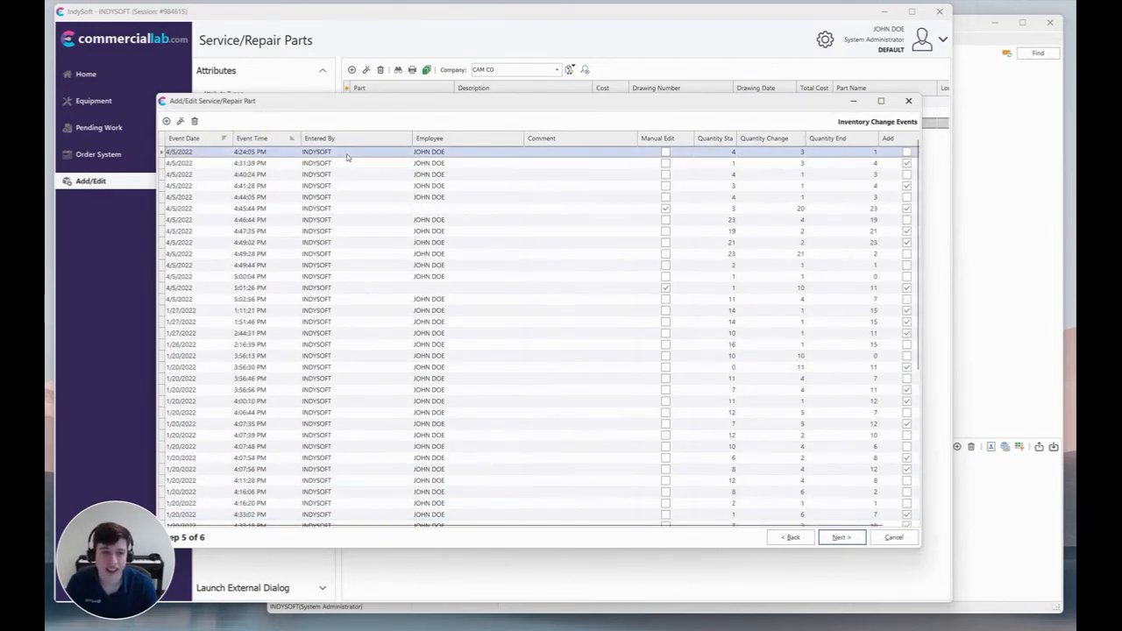
{"action": "left_click", "coordinate": [312, 140]}
{"action": "left_click", "coordinate": [393, 202]}
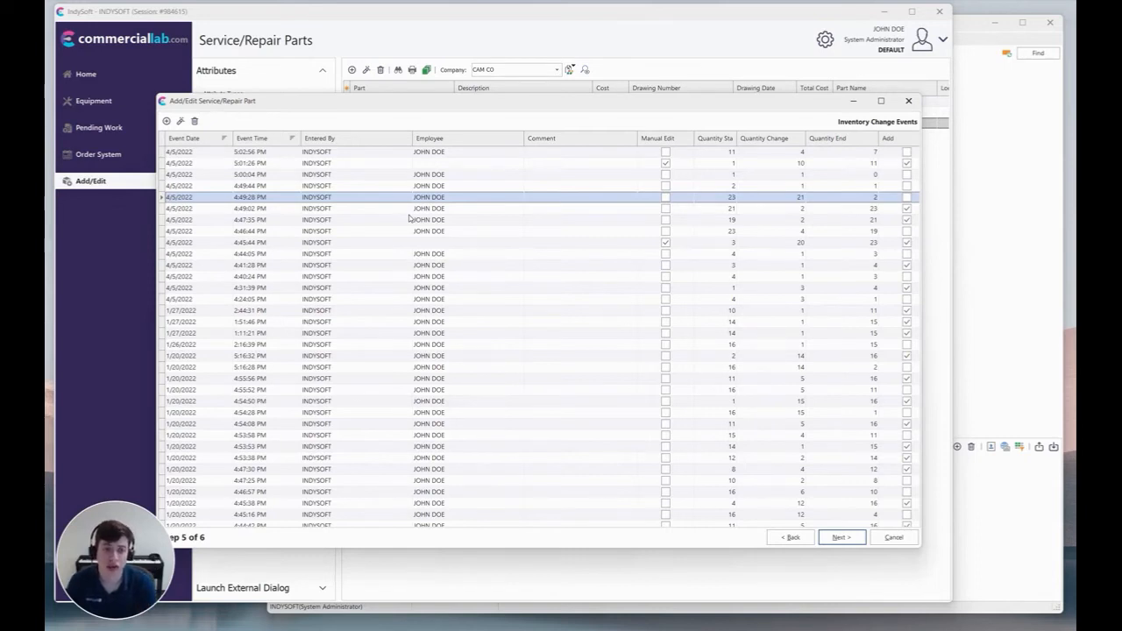
{"action": "left_click", "coordinate": [728, 153]}
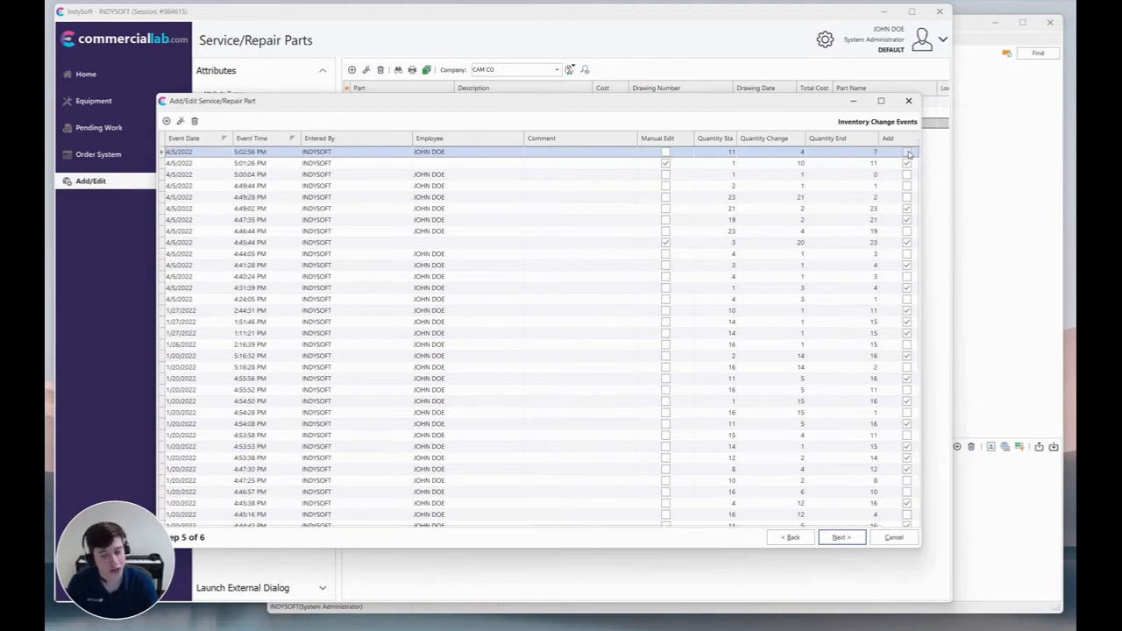
{"action": "left_click", "coordinate": [893, 536]}
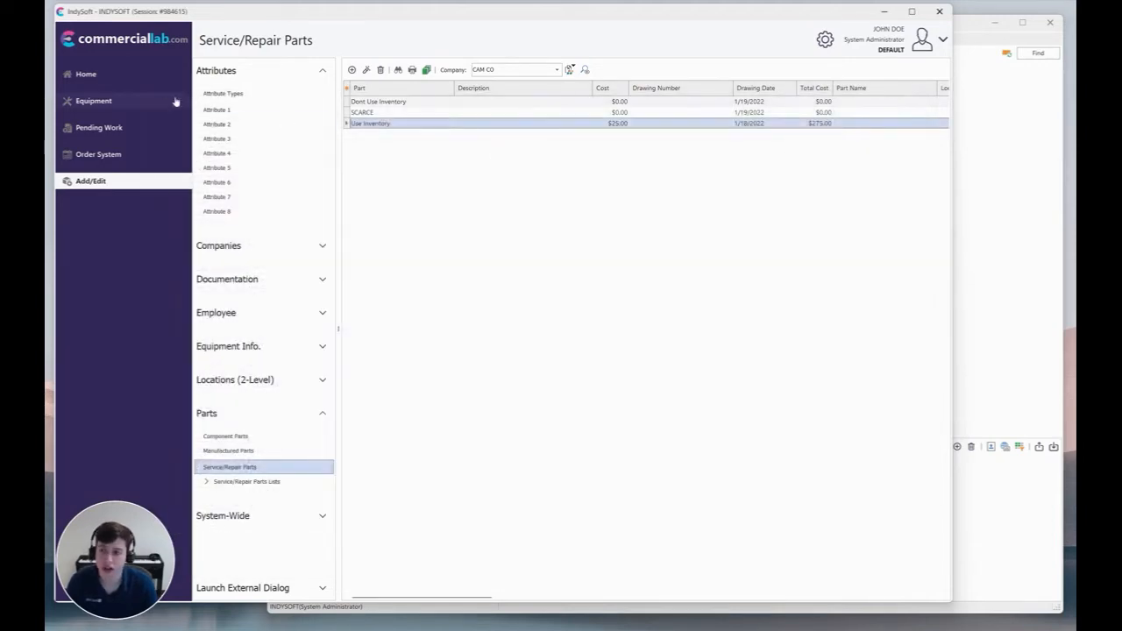
Set the repair-part charge's quantity to 2 on work order 1024 and agree to return 2 parts to the company inventory.
{"action": "left_click", "coordinate": [135, 155]}
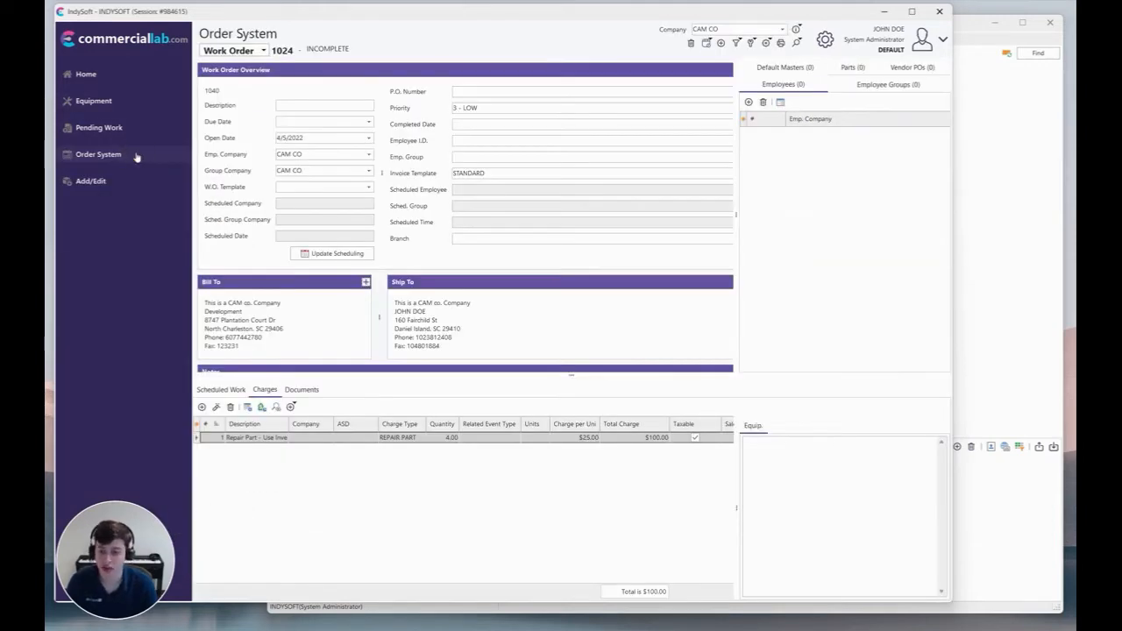
{"action": "left_click", "coordinate": [216, 407]}
{"action": "type", "text": "2"}
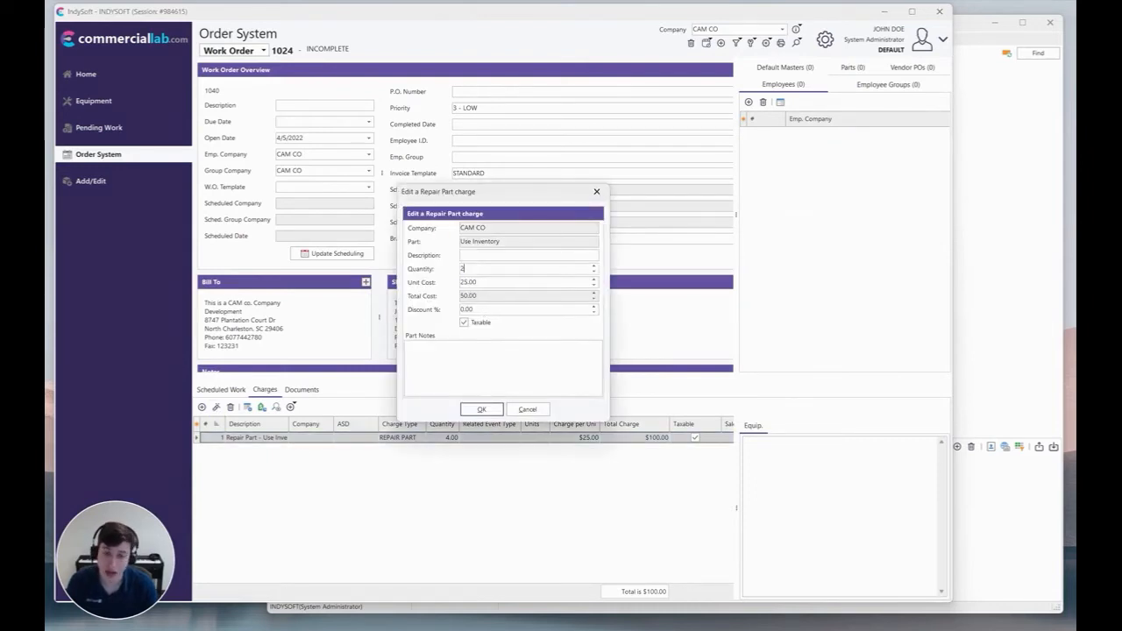
{"action": "key", "text": "Return"}
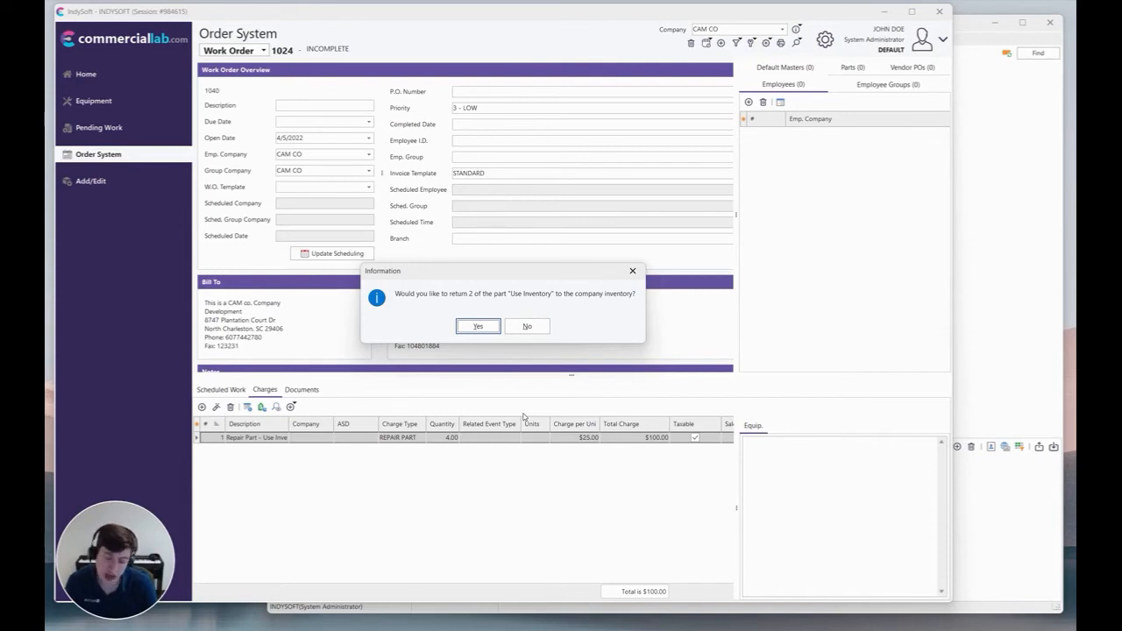
{"action": "key", "text": "Return"}
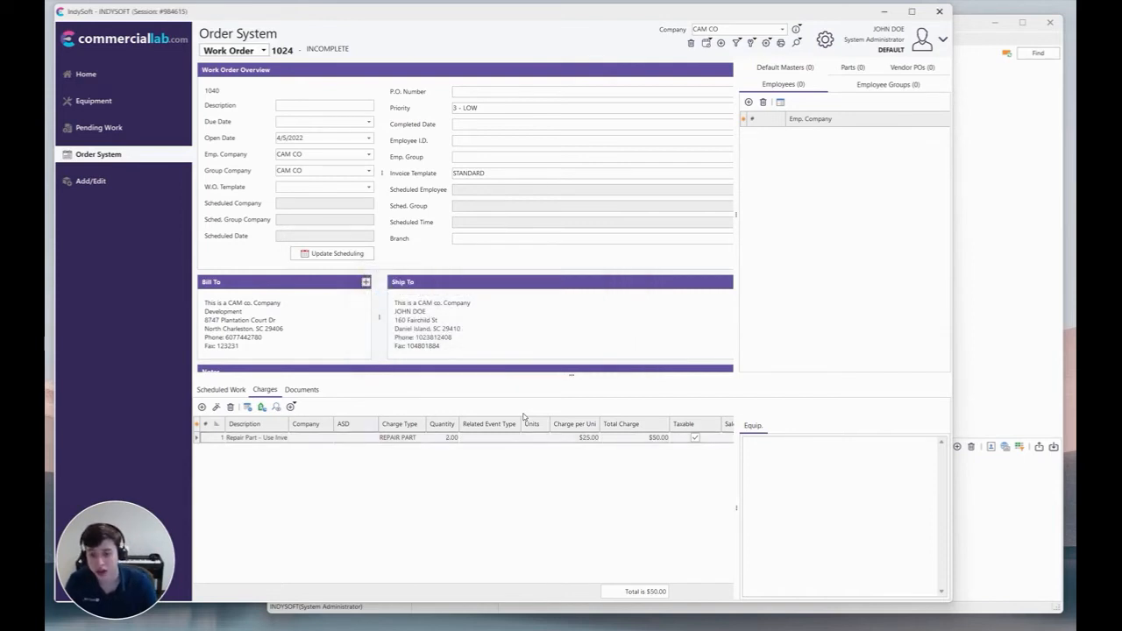
Set the same repair-part charge's quantity to 6 and acknowledge the inventory withdrawal.
{"action": "left_click", "coordinate": [216, 407]}
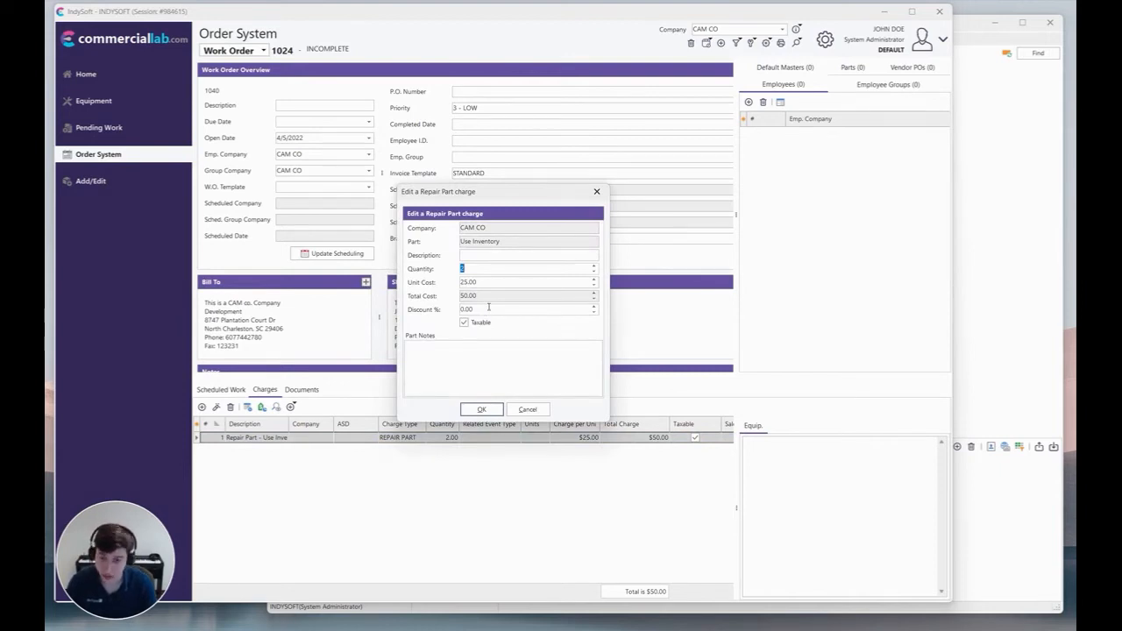
{"action": "type", "text": "6"}
{"action": "left_click", "coordinate": [495, 409]}
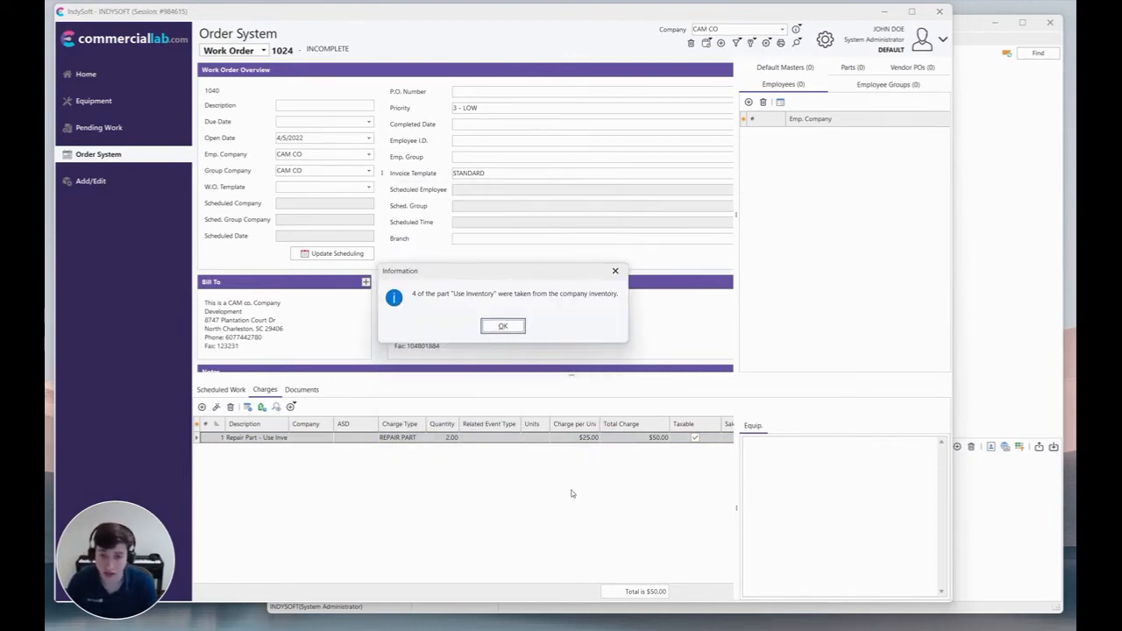
{"action": "left_click", "coordinate": [499, 327]}
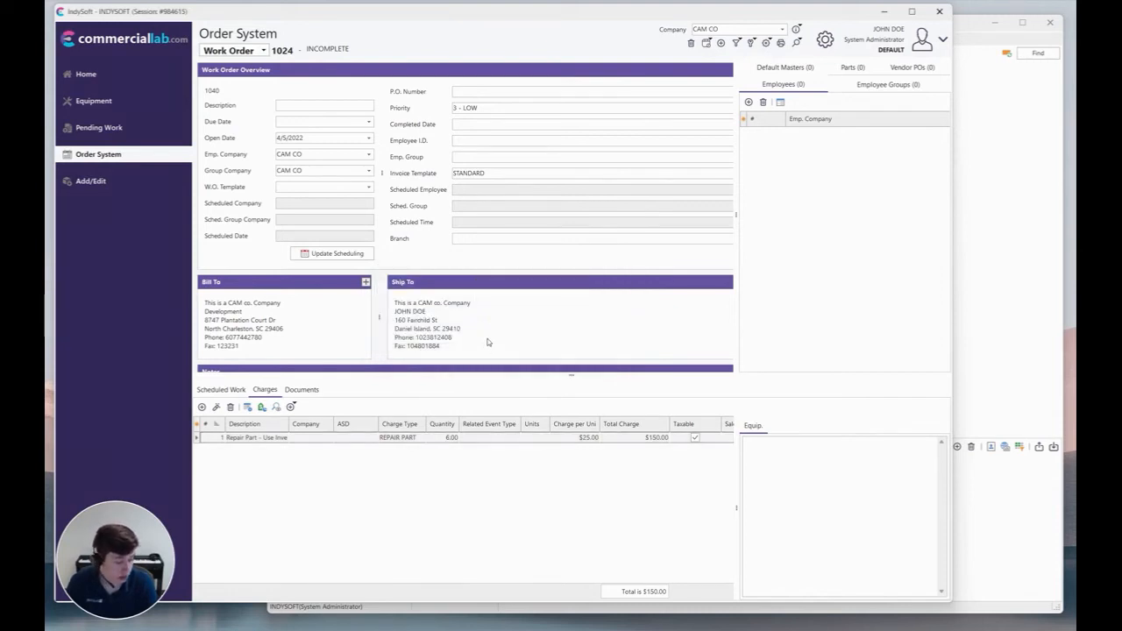
Go back to the Service/Repair Parts list and reload it for company CAM CO.
{"action": "left_click", "coordinate": [87, 181]}
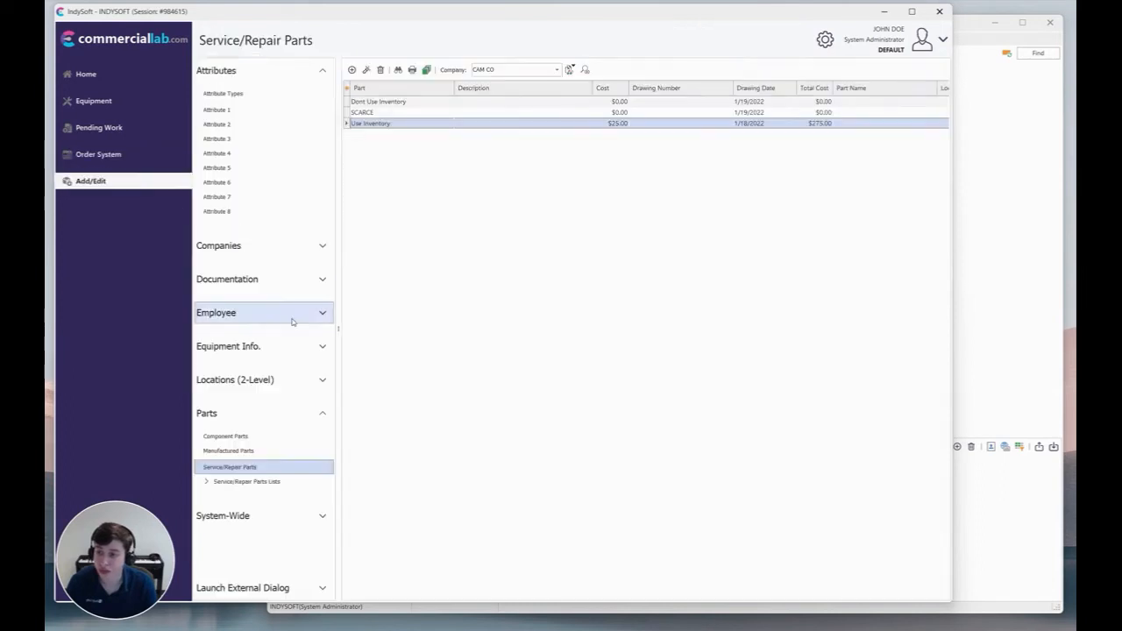
{"action": "left_click", "coordinate": [493, 70]}
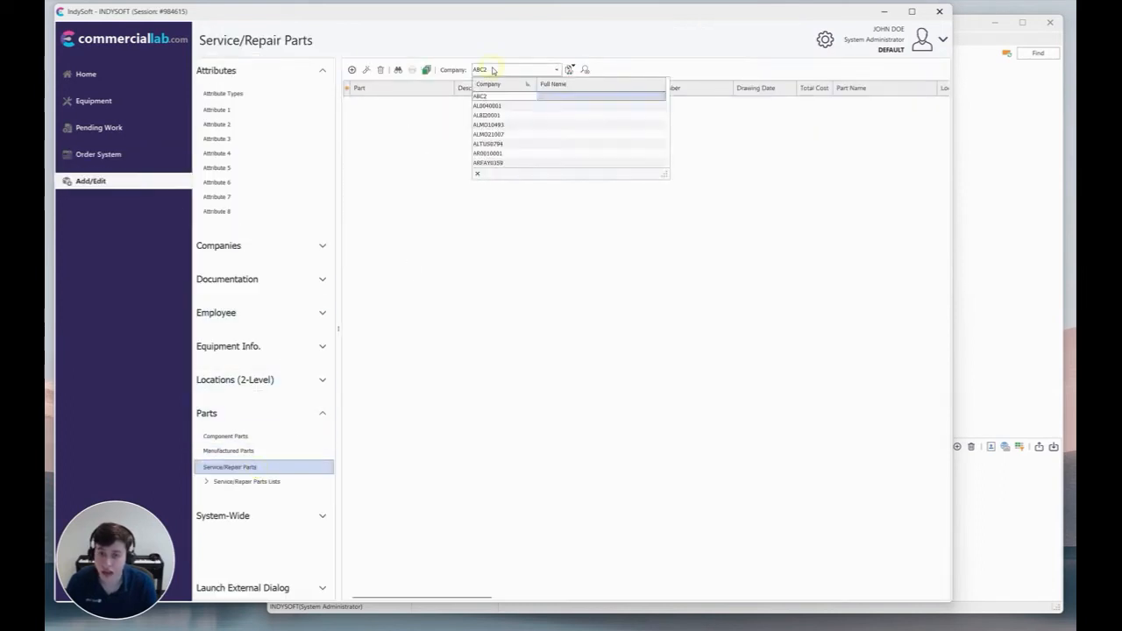
{"action": "key", "text": "Return"}
Reopen the Use Inventory part record at its Inventory Change Events page and widen the window.
{"action": "left_click", "coordinate": [478, 126]}
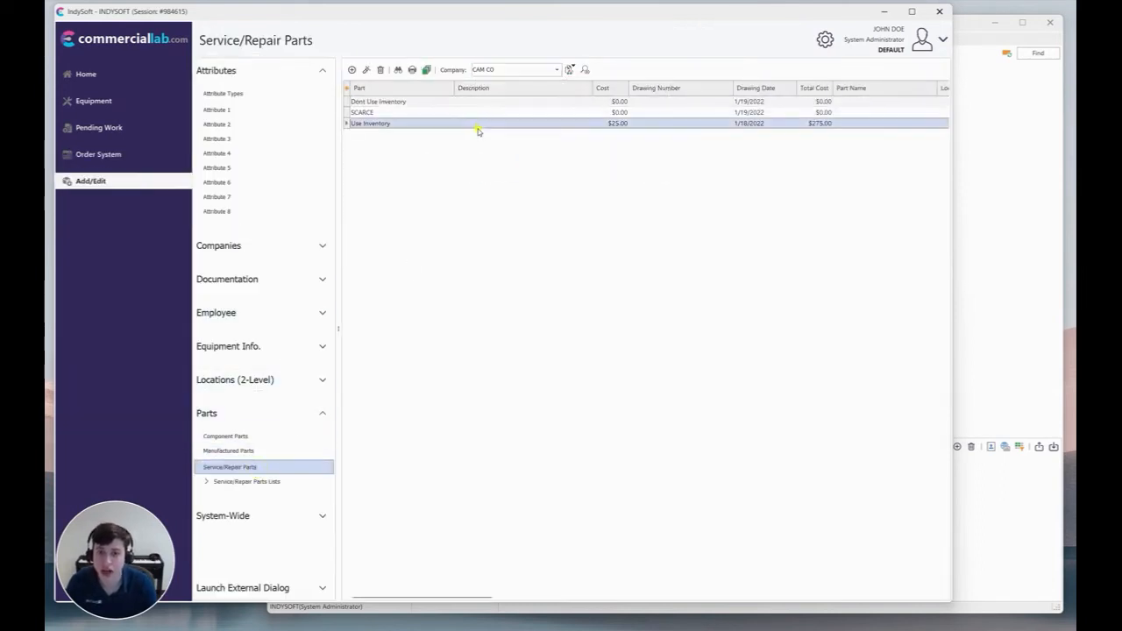
{"action": "left_click", "coordinate": [366, 69]}
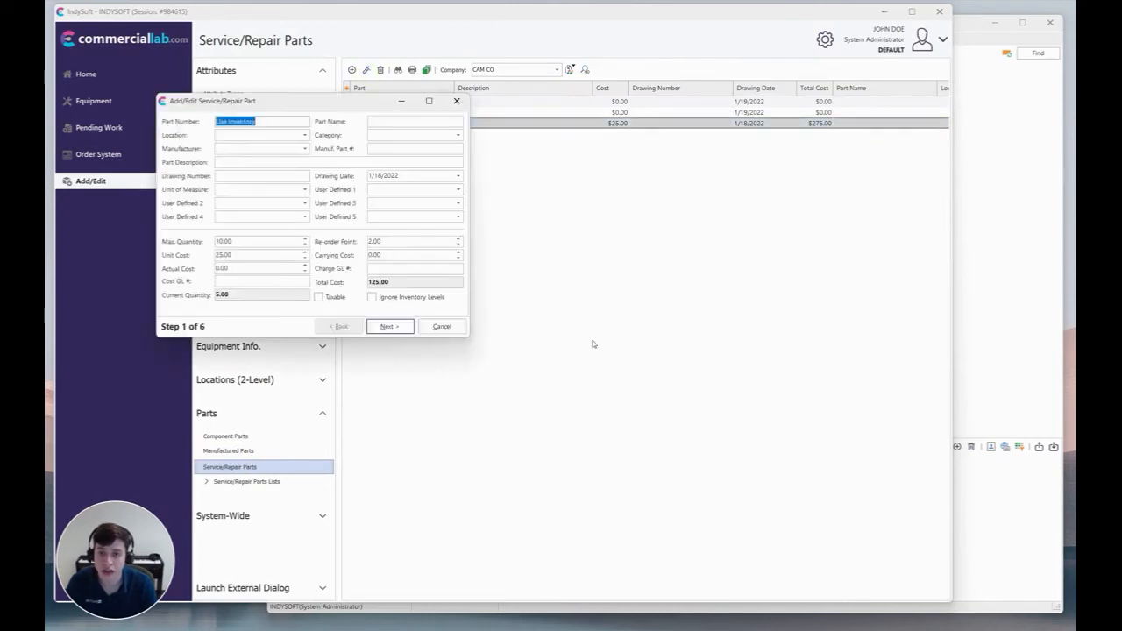
{"action": "left_click", "coordinate": [392, 327]}
{"action": "left_click", "coordinate": [391, 327]}
{"action": "left_click", "coordinate": [392, 328]}
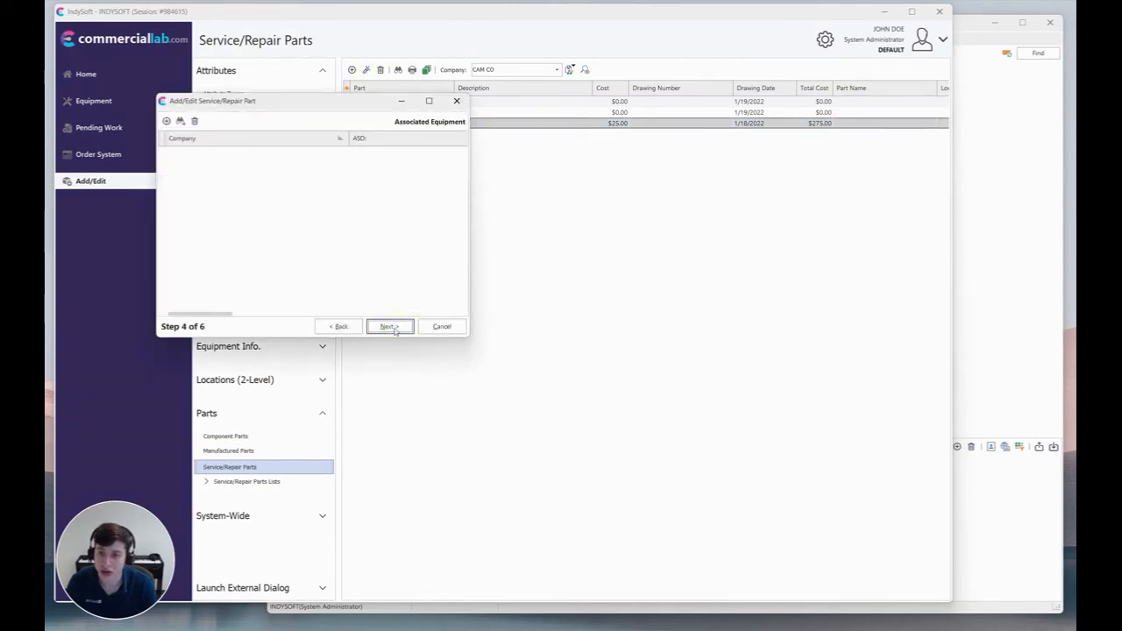
{"action": "left_click", "coordinate": [390, 327]}
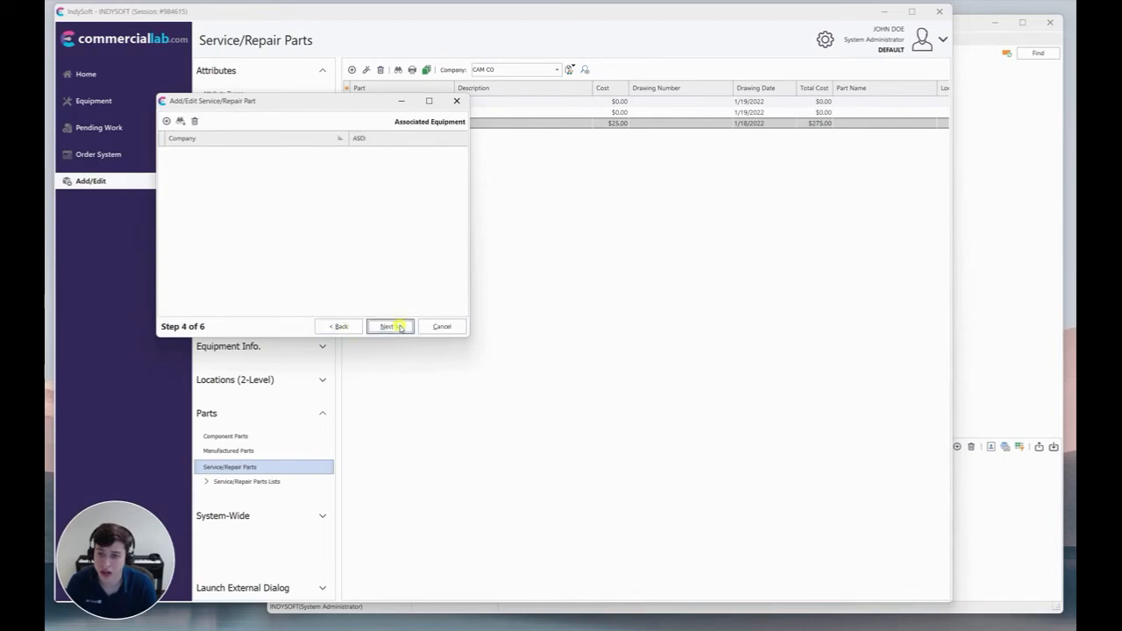
{"action": "left_click_drag", "start_coordinate": [469, 336], "coordinate": [1043, 618]}
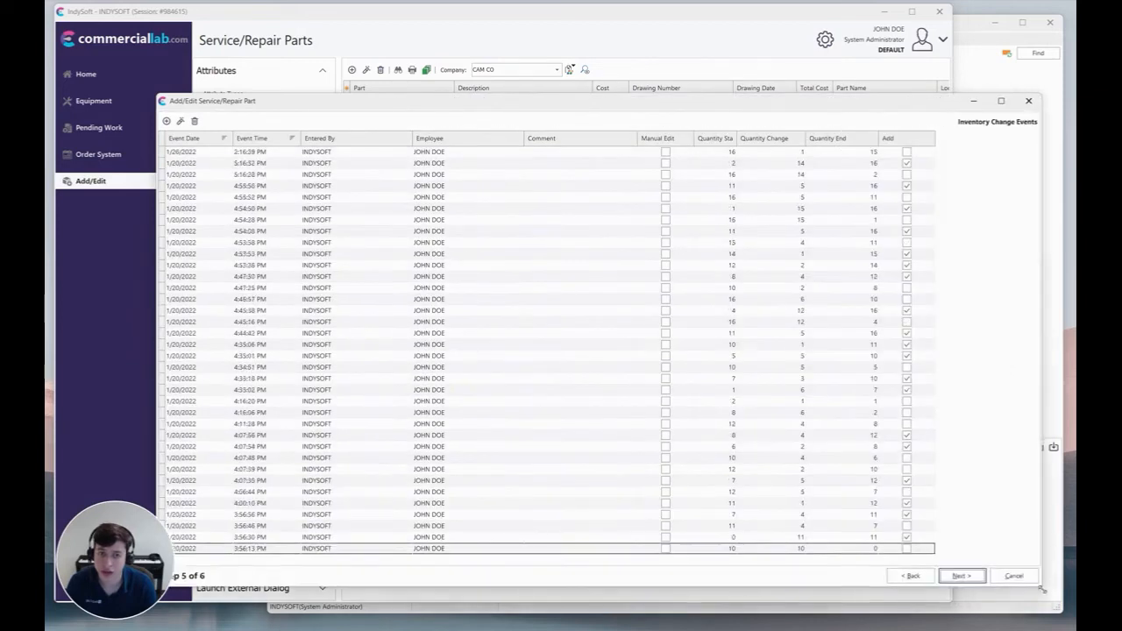
Examine the two newest inventory change events of the part and close the record without changes.
{"action": "scroll", "coordinate": [892, 444], "scroll_direction": "up", "scroll_amount": 1}
{"action": "left_click", "coordinate": [756, 153]}
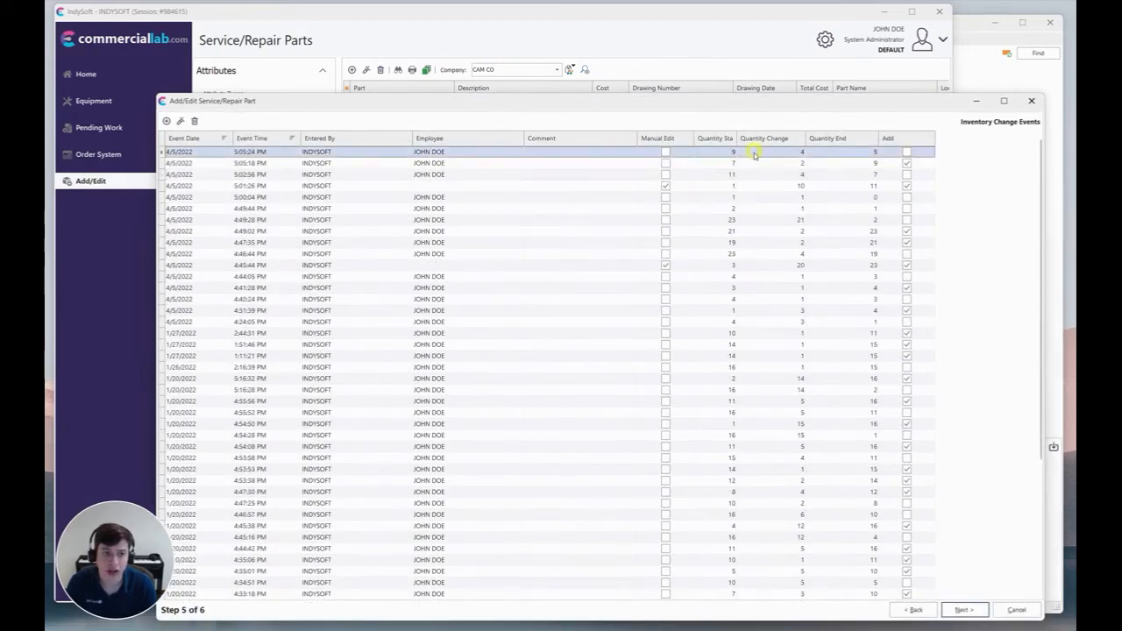
{"action": "left_click", "coordinate": [755, 163]}
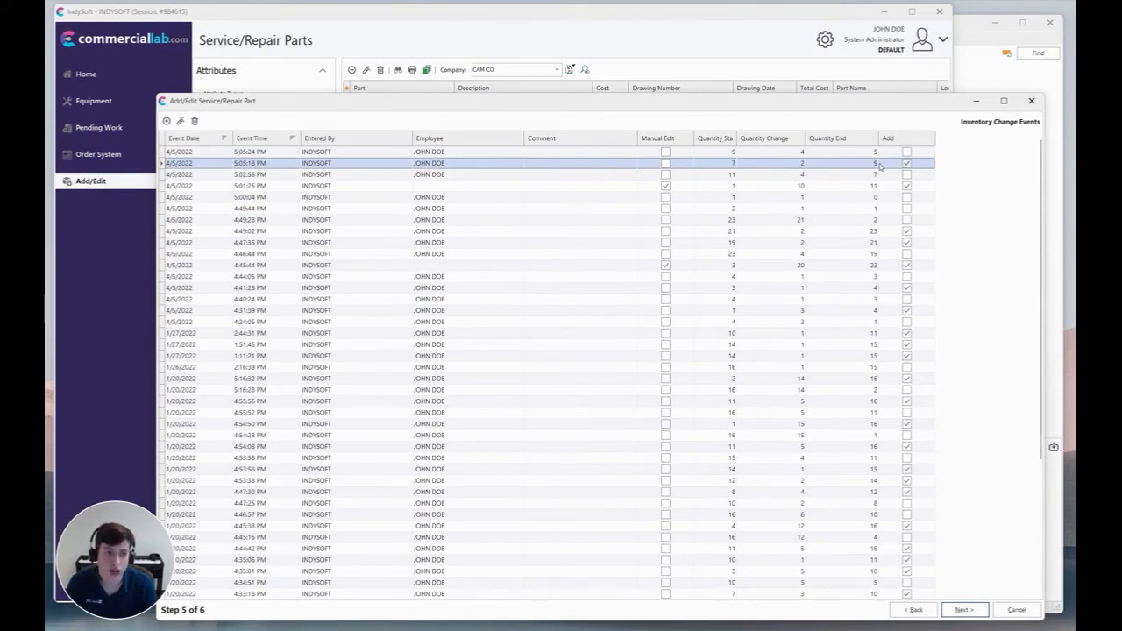
{"action": "left_click", "coordinate": [796, 155]}
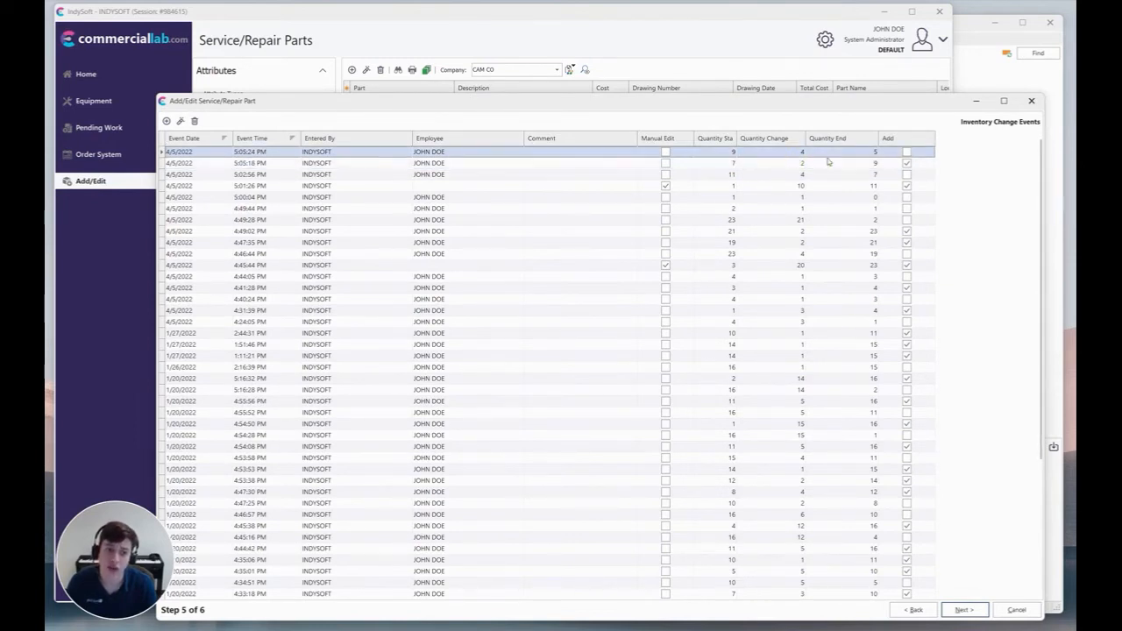
{"action": "left_click", "coordinate": [1022, 608]}
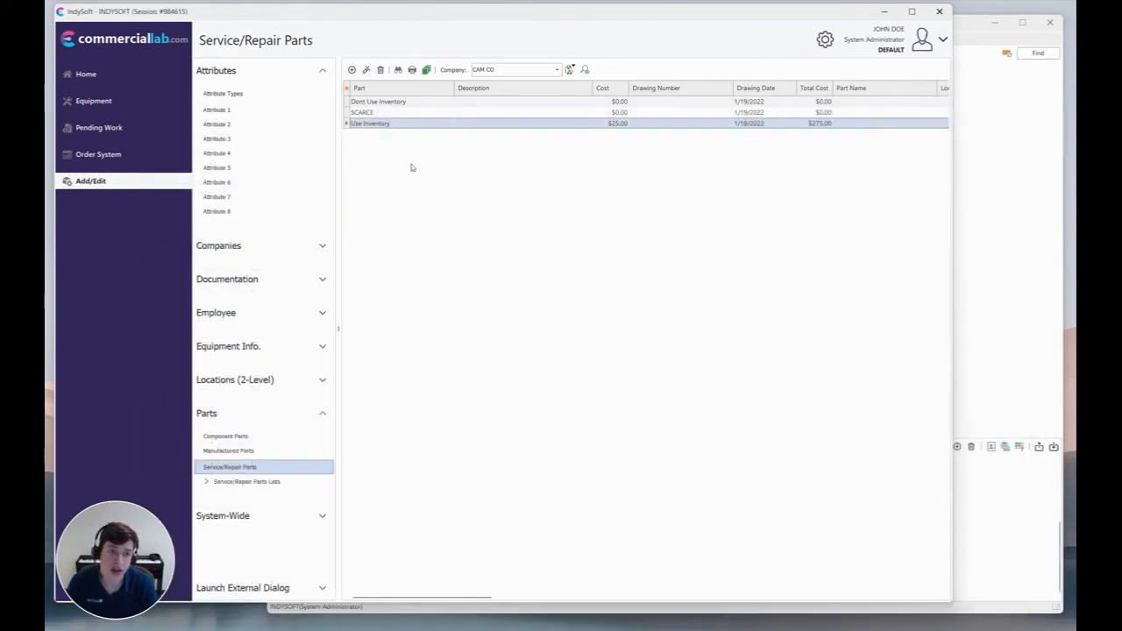
Delete the Use Inventory repair-part charge from work order 1024 and return 6 parts to the company inventory.
{"action": "left_click", "coordinate": [94, 101]}
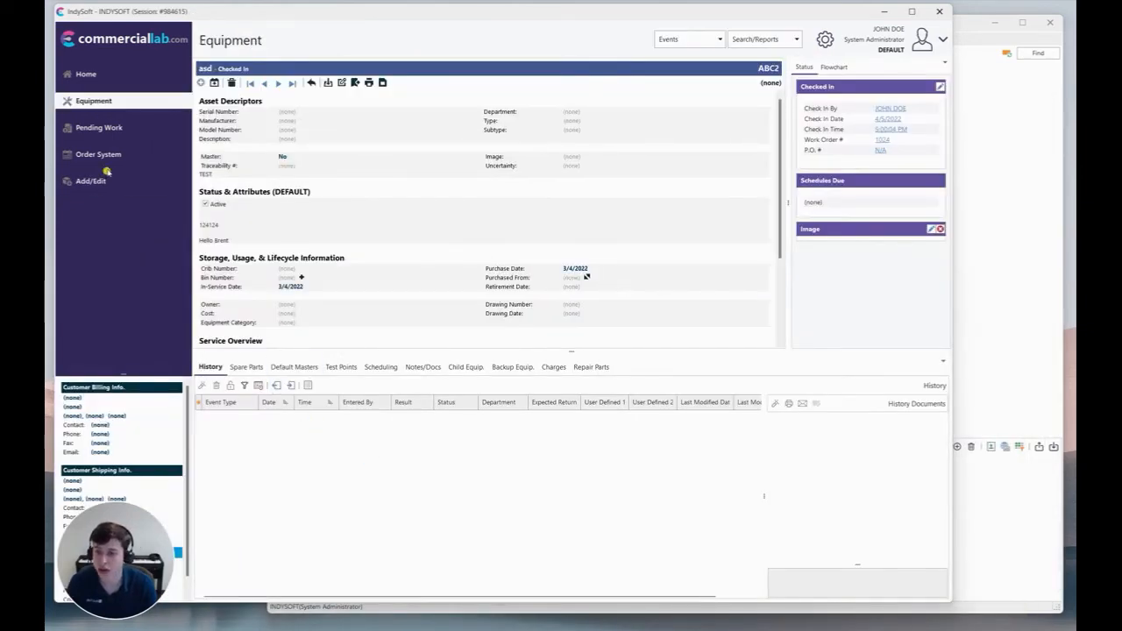
{"action": "left_click", "coordinate": [98, 154]}
{"action": "left_click", "coordinate": [257, 437]}
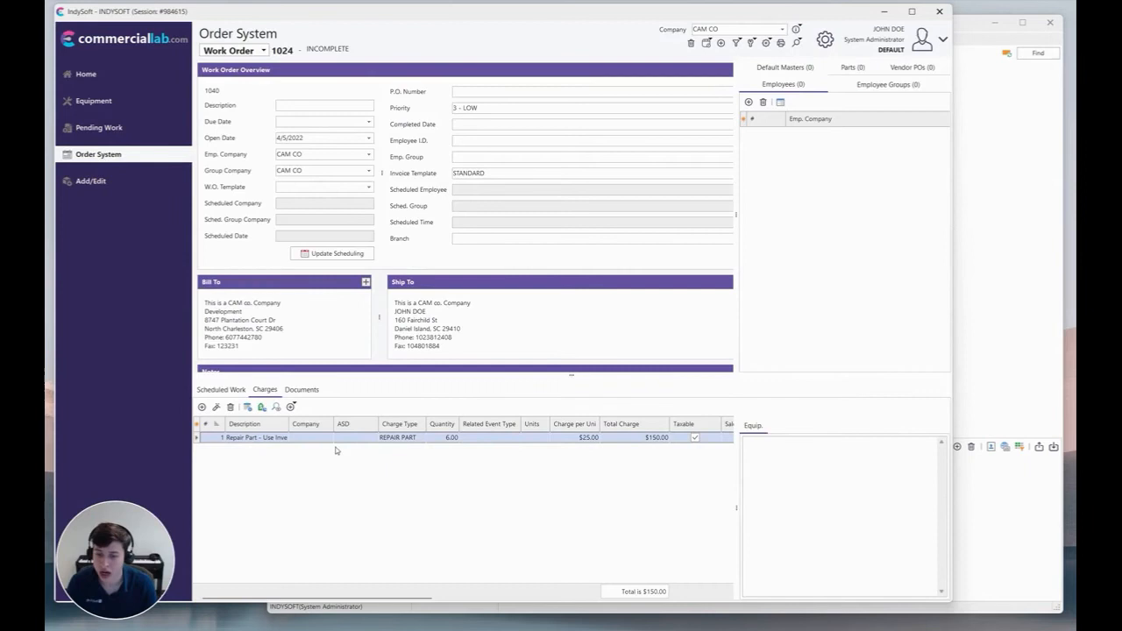
{"action": "left_click", "coordinate": [230, 406]}
{"action": "left_click", "coordinate": [478, 326]}
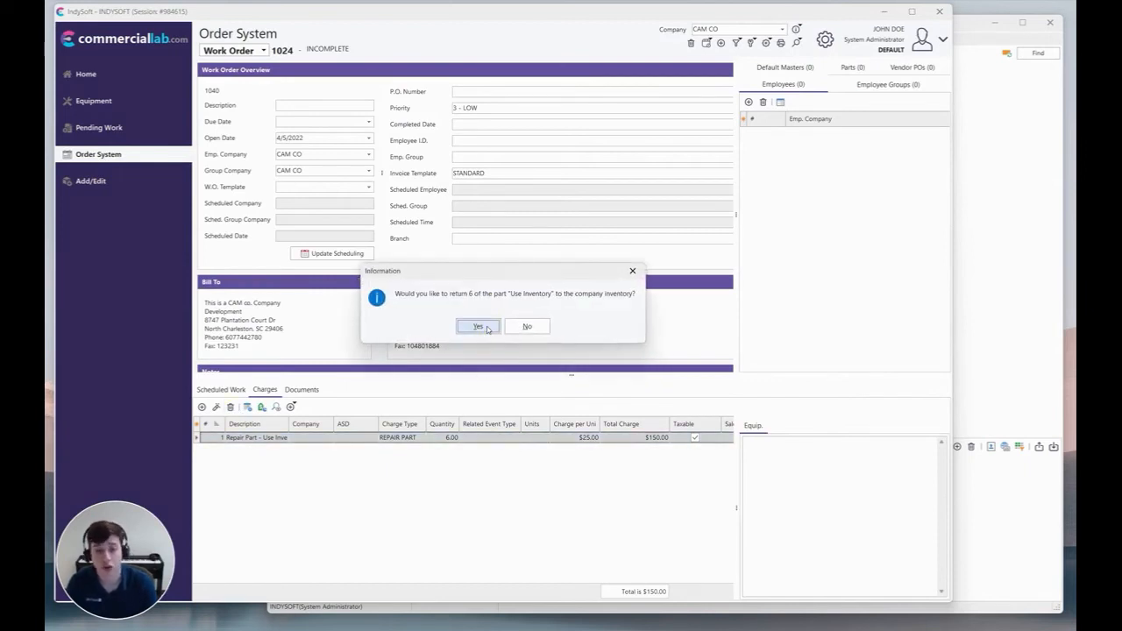
{"action": "left_click", "coordinate": [479, 326]}
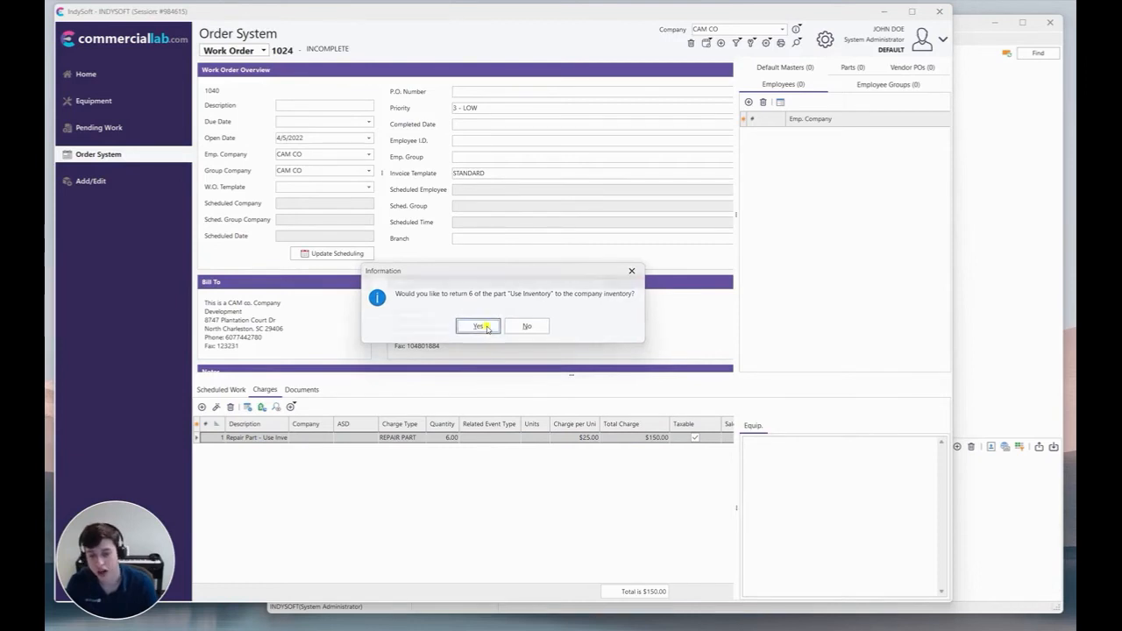
{"action": "left_click", "coordinate": [500, 326]}
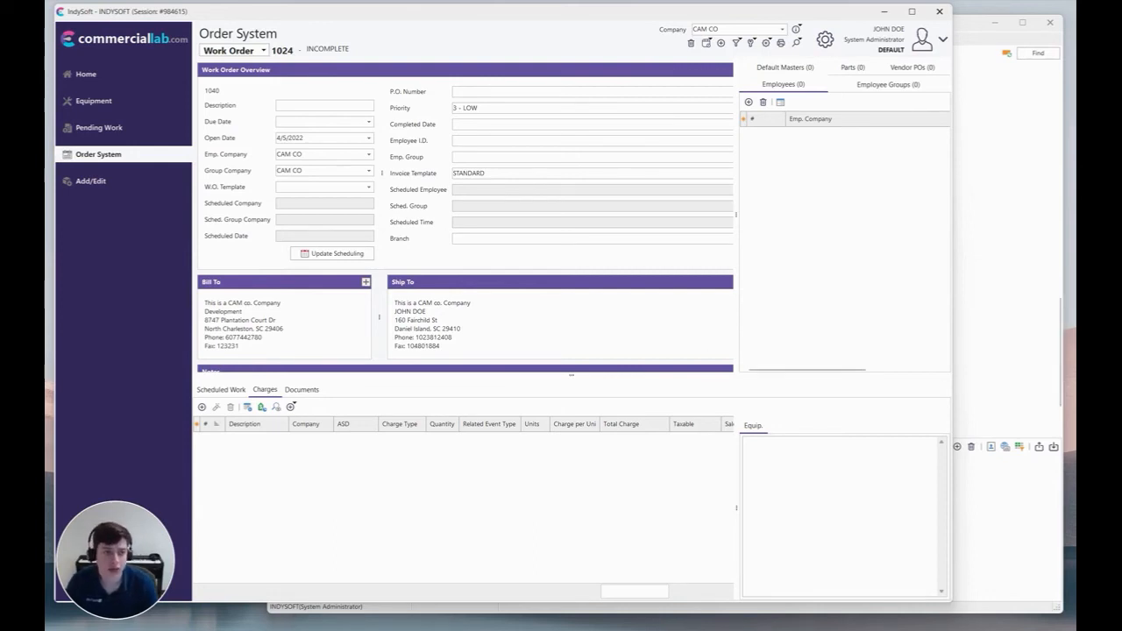
Review the System Administrator permission for adding repair parts directly to a work order in User/Profile Manager, and find the matching command on work order 1024.
{"action": "left_click", "coordinate": [963, 23]}
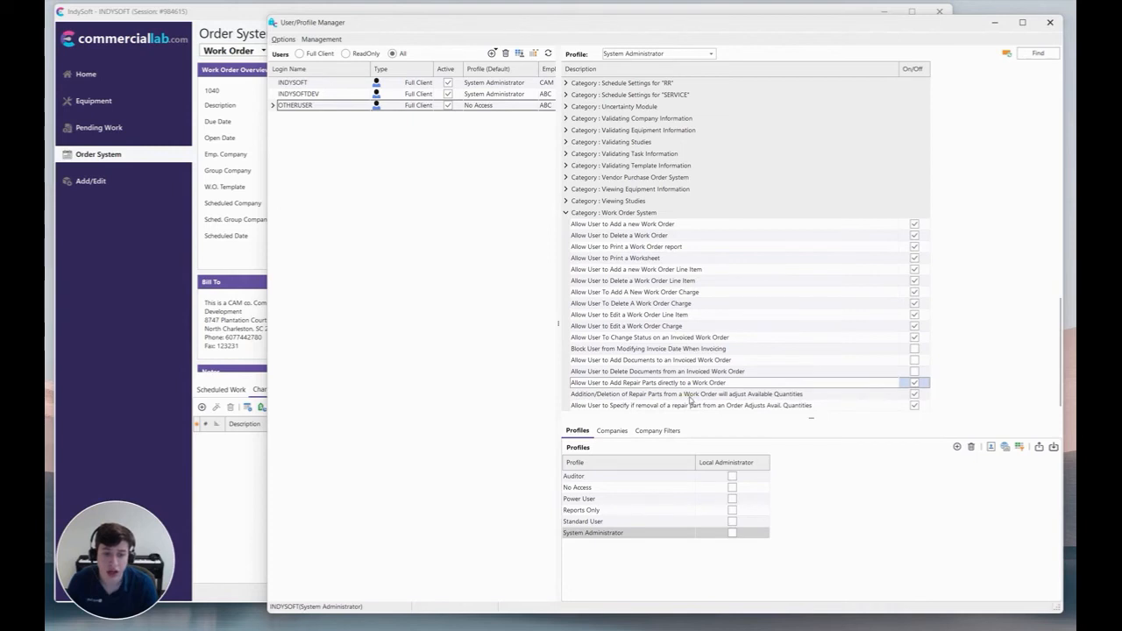
{"action": "left_click", "coordinate": [690, 396]}
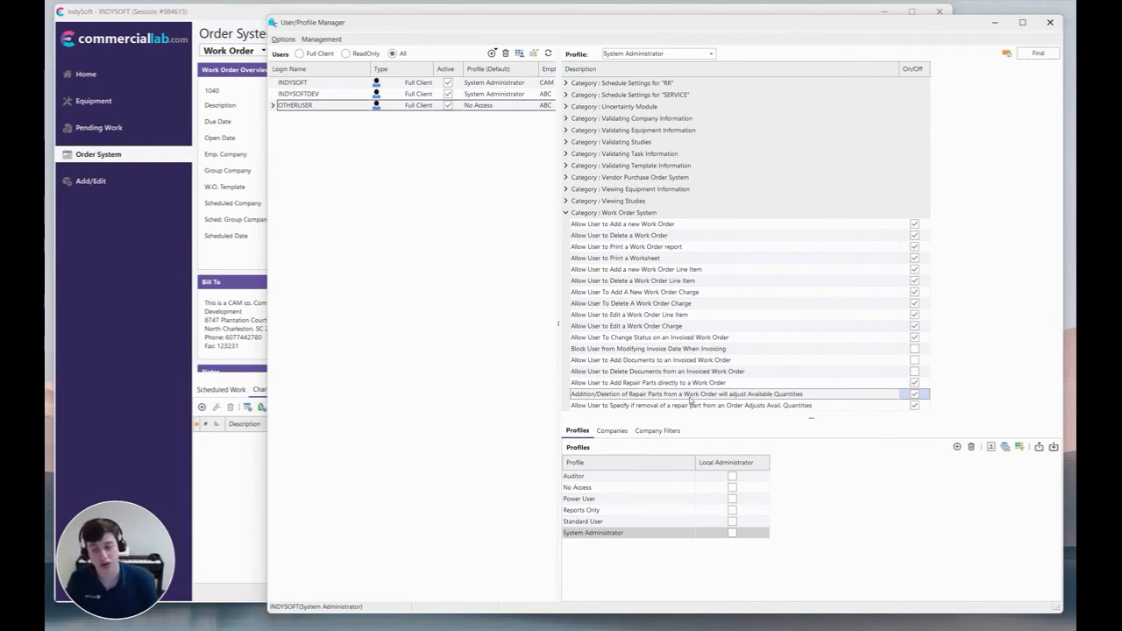
{"action": "key", "text": "Up"}
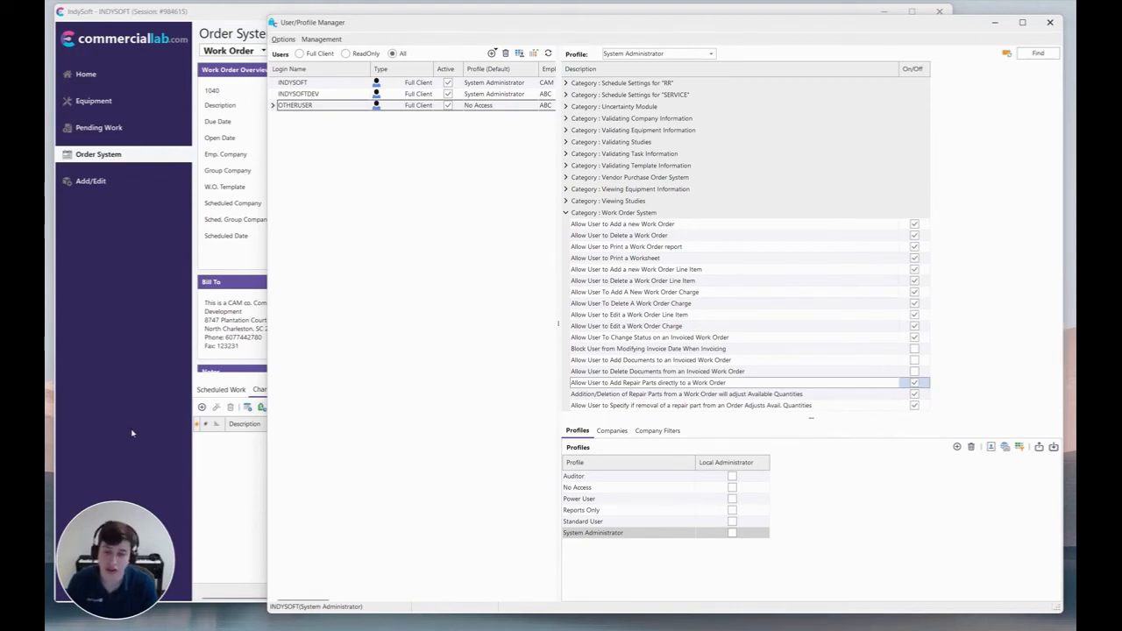
{"action": "left_click", "coordinate": [209, 462]}
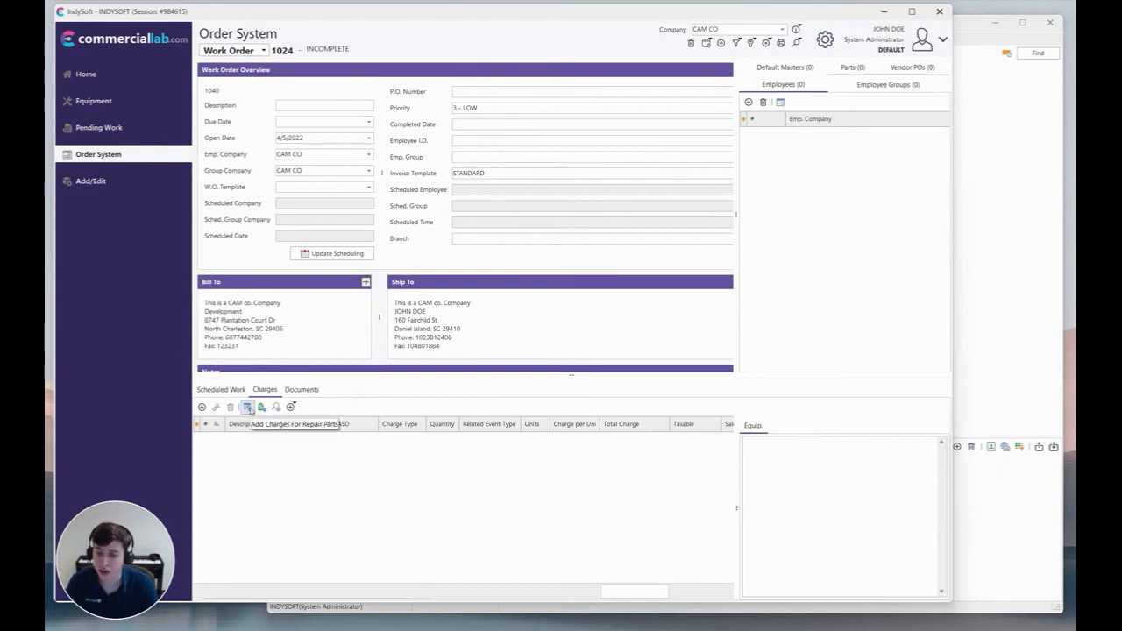
Examine the profile permissions on adjusting available quantities when repair parts are added or deleted, and on letting users specify whether removal adjusts them.
{"action": "left_click", "coordinate": [970, 364]}
{"action": "left_click", "coordinate": [788, 396]}
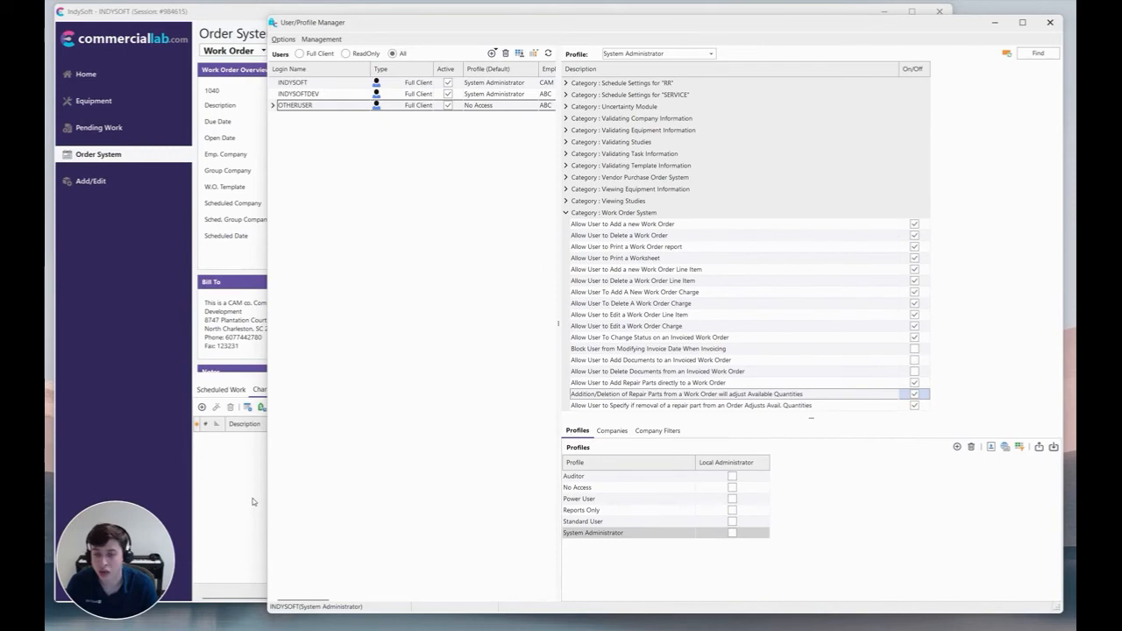
{"action": "left_click", "coordinate": [86, 182]}
{"action": "left_click", "coordinate": [105, 155]}
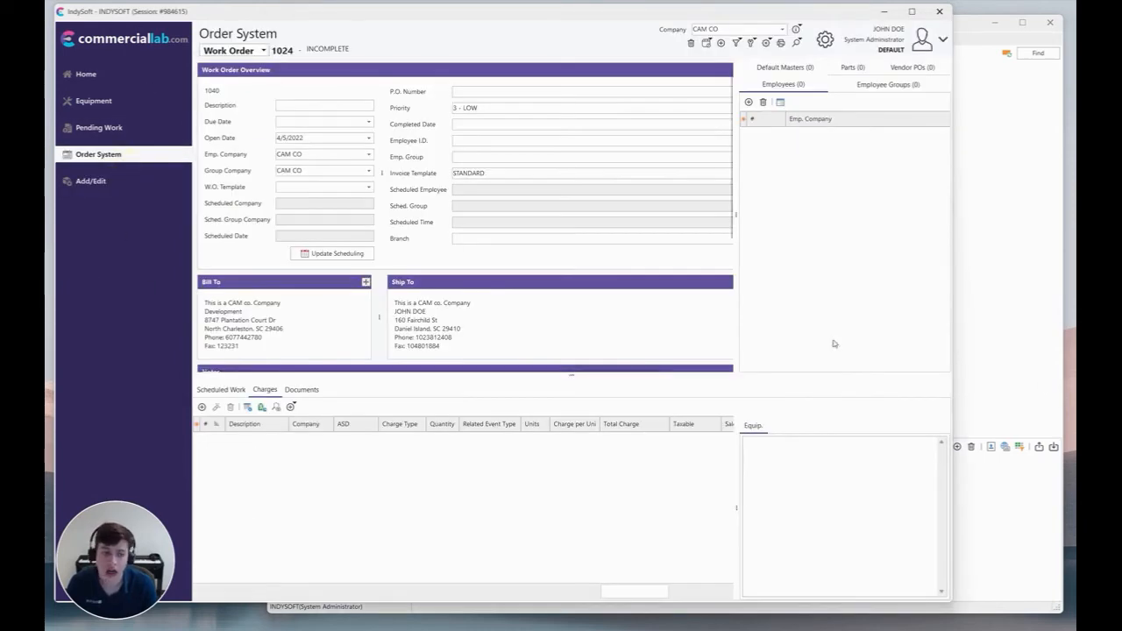
{"action": "left_click", "coordinate": [1034, 386]}
{"action": "left_click", "coordinate": [873, 407]}
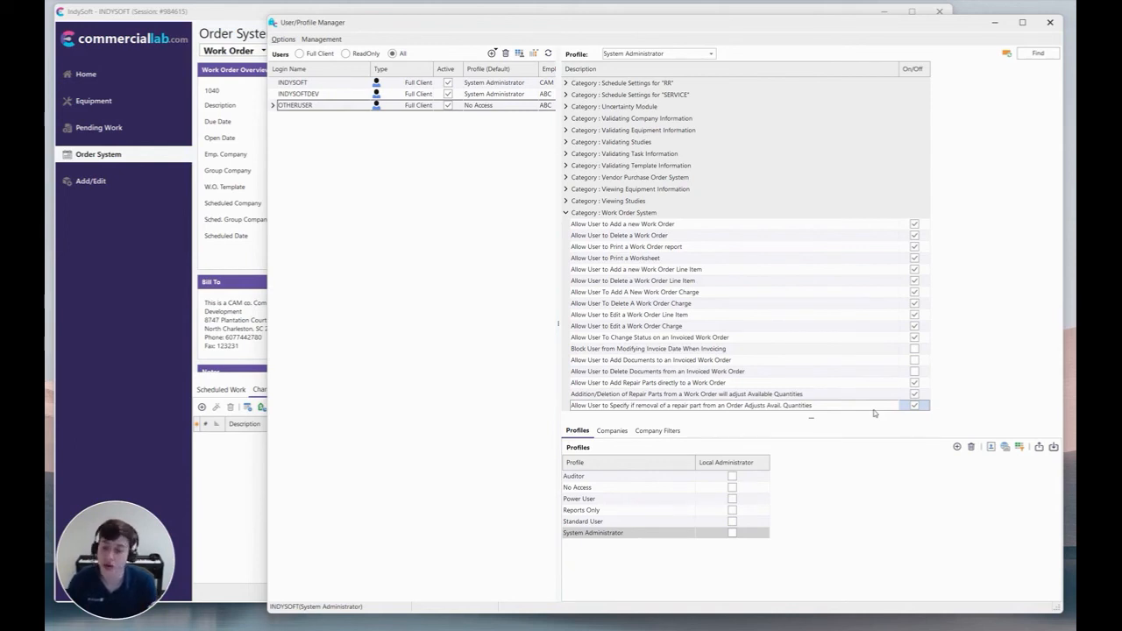
Add a repair-part charge for 5 of the Use Inventory part to work order 1024.
{"action": "left_click", "coordinate": [204, 490]}
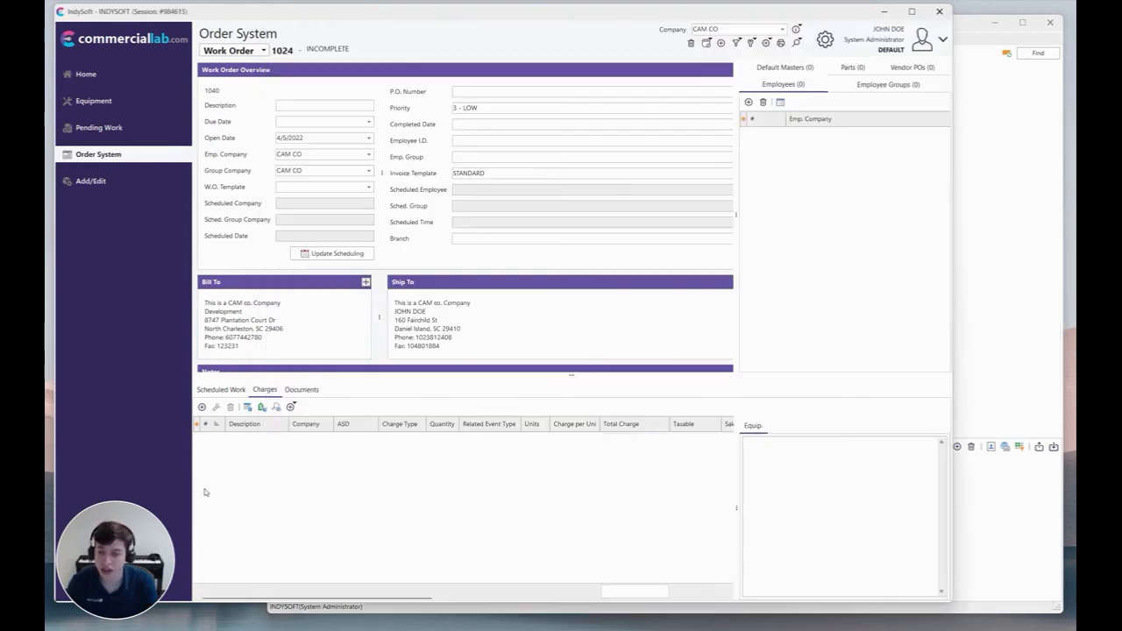
{"action": "left_click", "coordinate": [201, 408]}
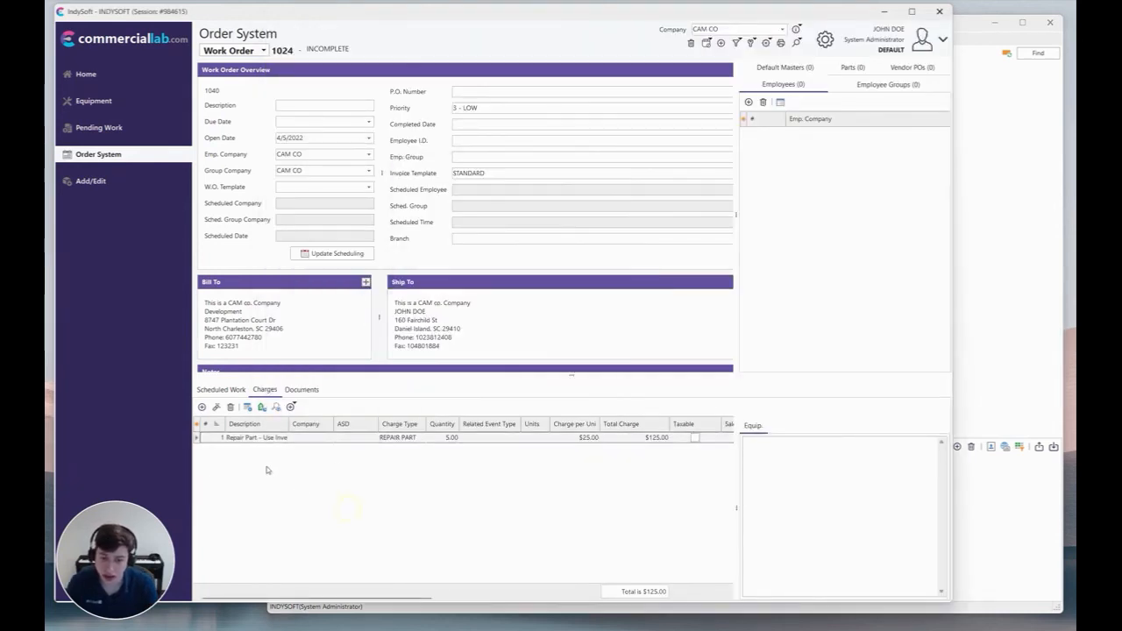
Delete the Use Inventory repair-part charge from work order 1024 and return 5 parts to the company inventory.
{"action": "left_click", "coordinate": [256, 438]}
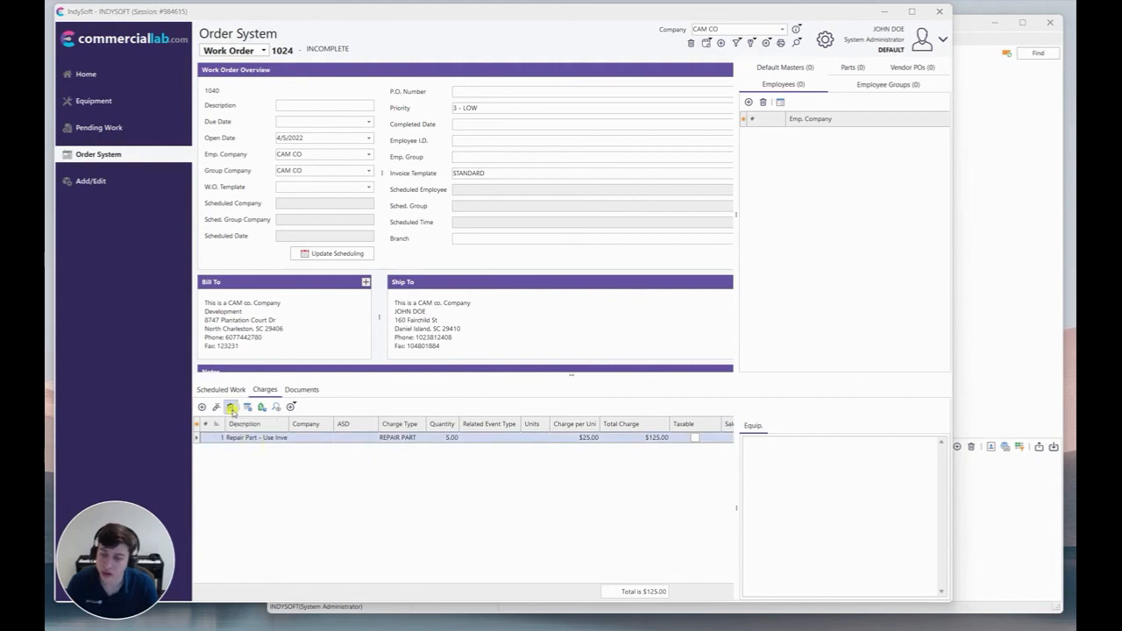
{"action": "left_click", "coordinate": [231, 407]}
{"action": "left_click", "coordinate": [496, 329]}
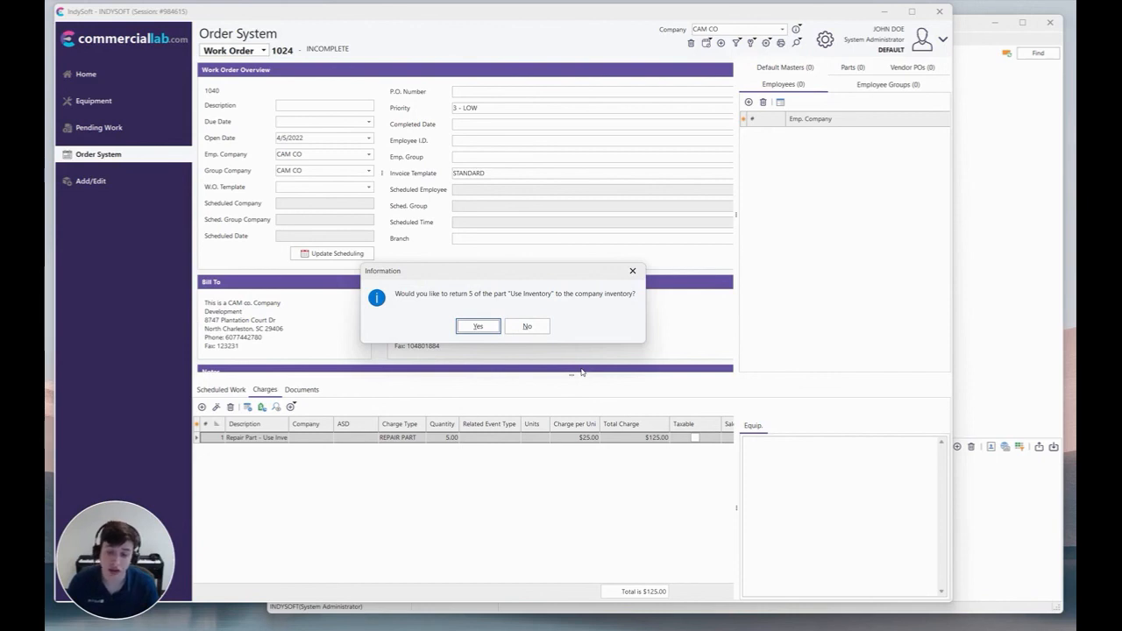
{"action": "left_click", "coordinate": [478, 327]}
{"action": "left_click", "coordinate": [494, 327]}
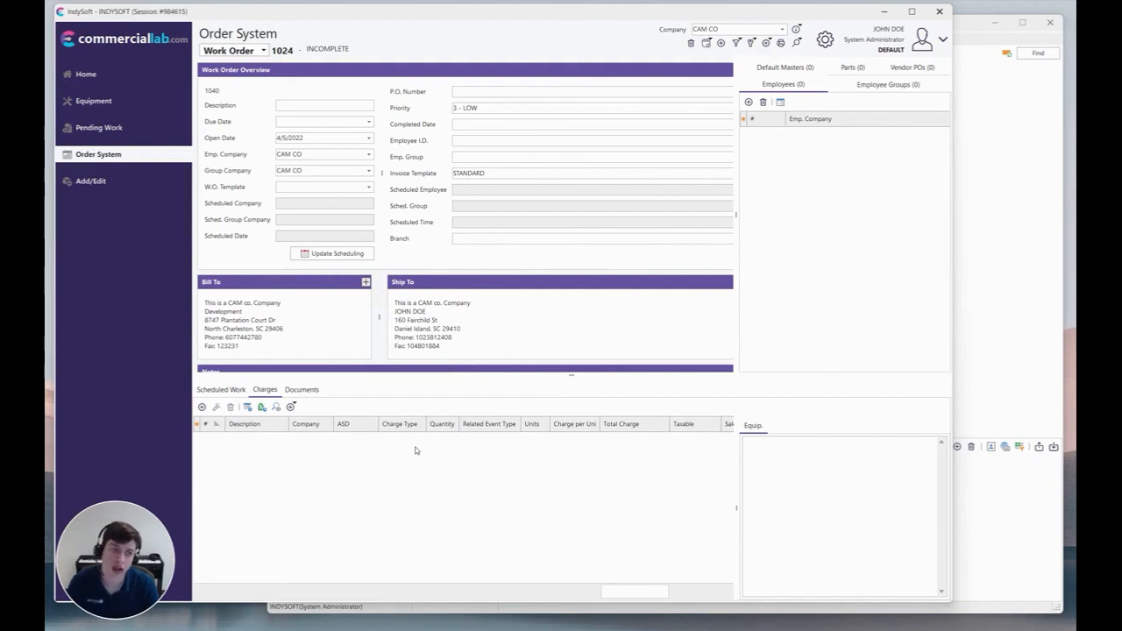
{"action": "left_click_drag", "start_coordinate": [360, 17], "coordinate": [356, 16]}
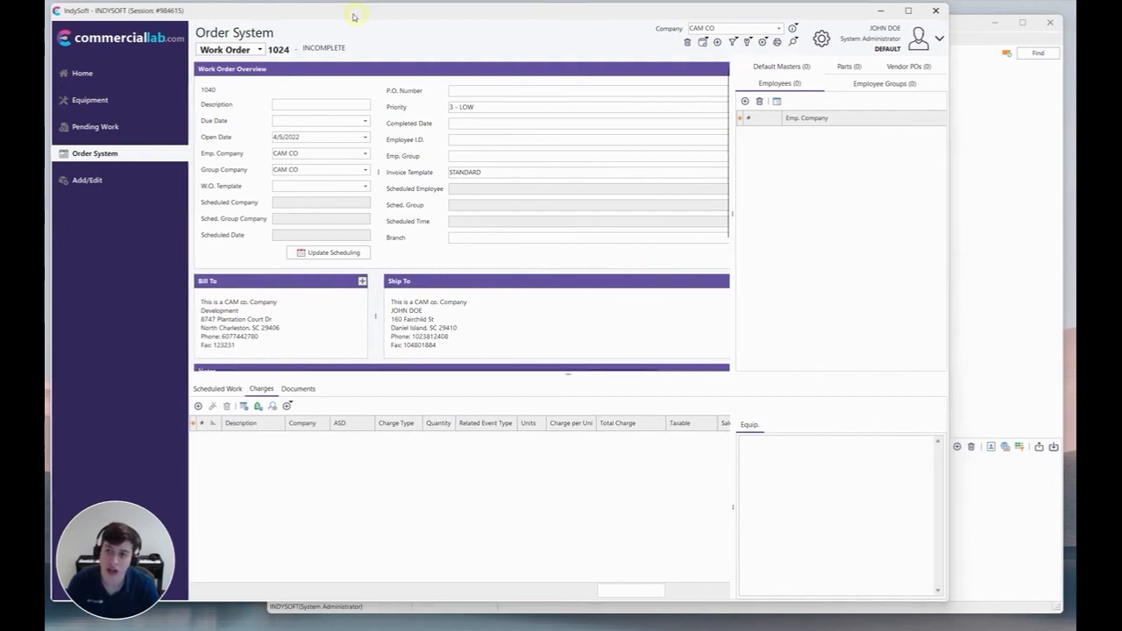